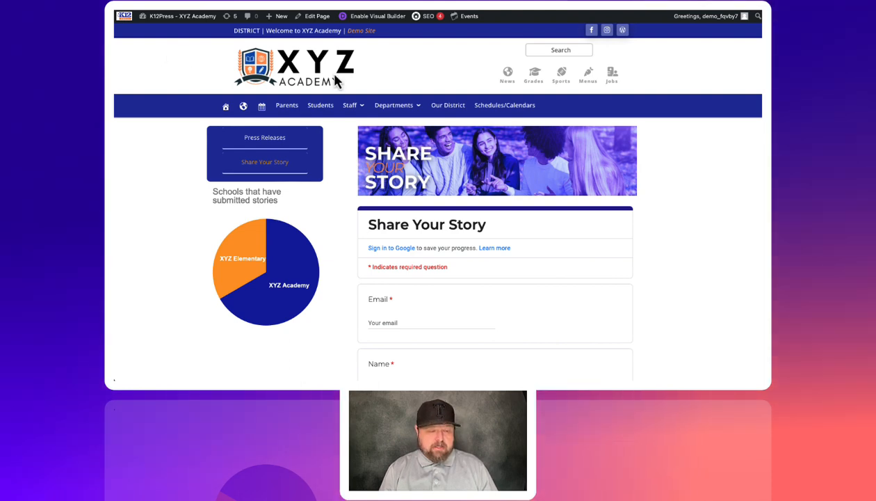
- Open the responses spreadsheet linked to the Share Your Story form and dismiss the data extraction notice
scroll(455, 208, "down", 3)
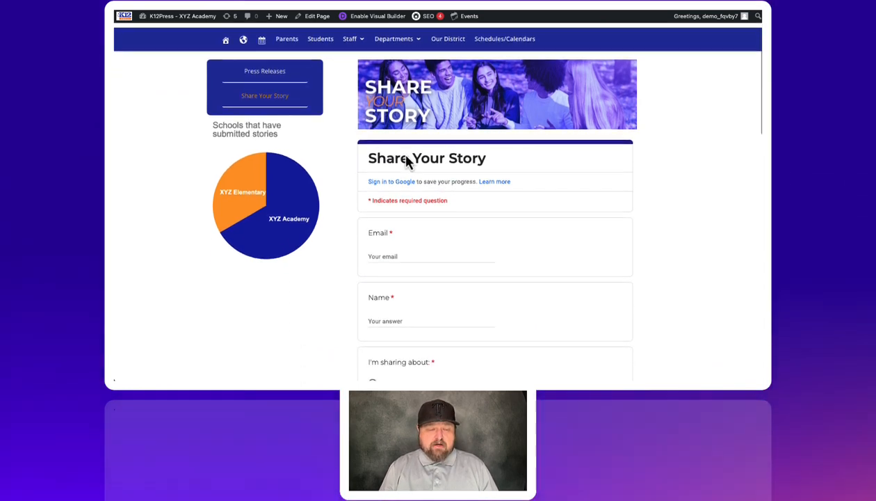
scroll(487, 165, "down", 9)
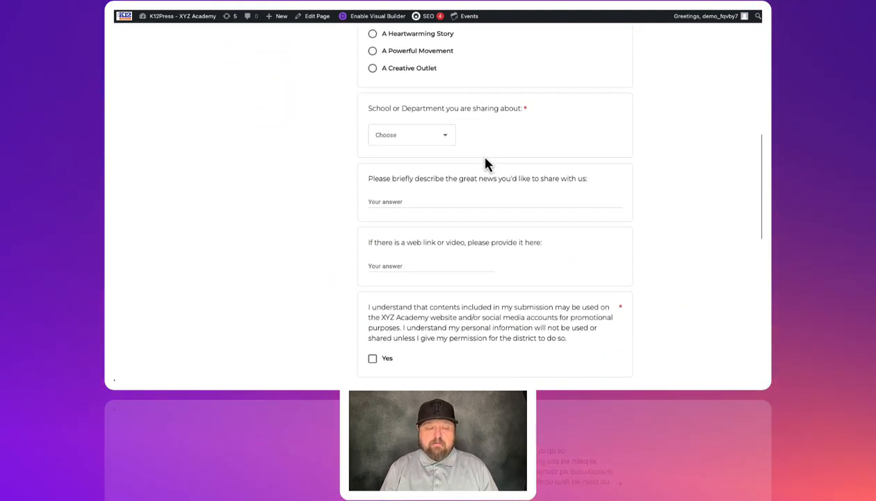
scroll(485, 164, "up", 15)
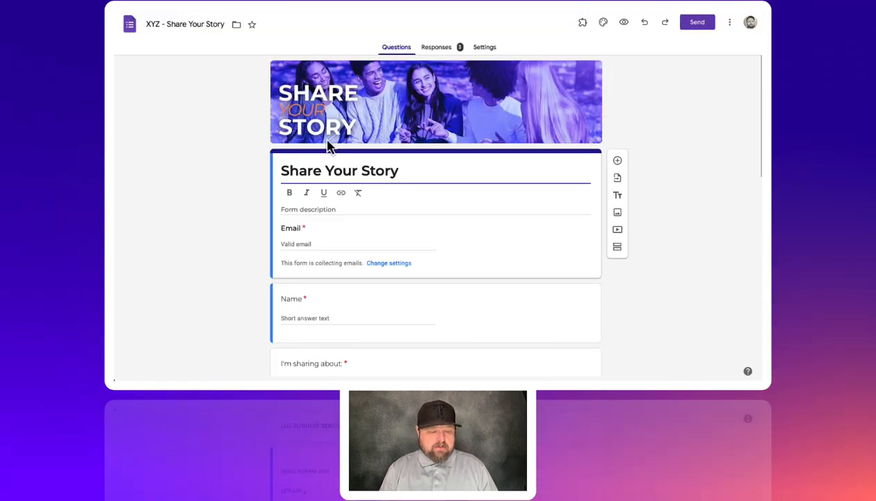
left_click(436, 49)
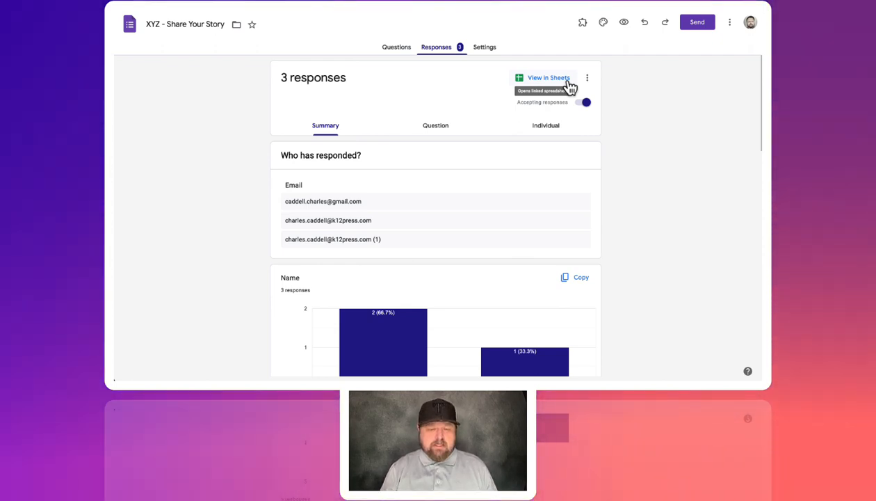
left_click(569, 86)
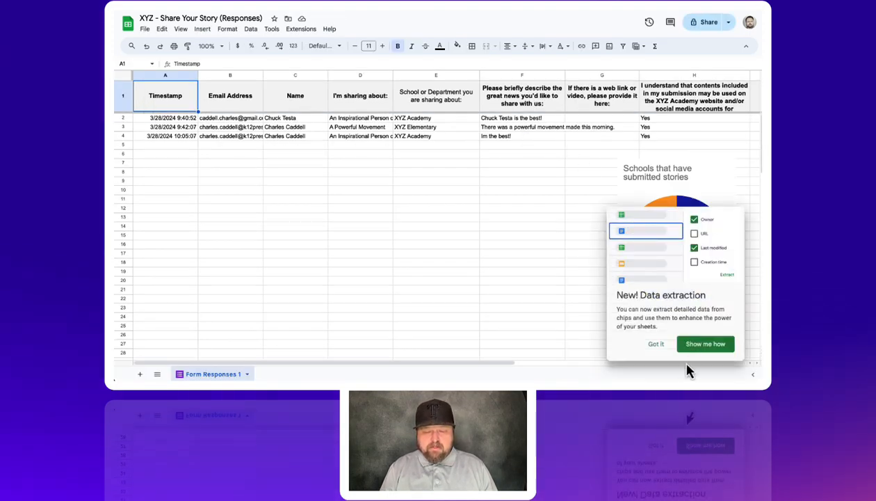
left_click(657, 344)
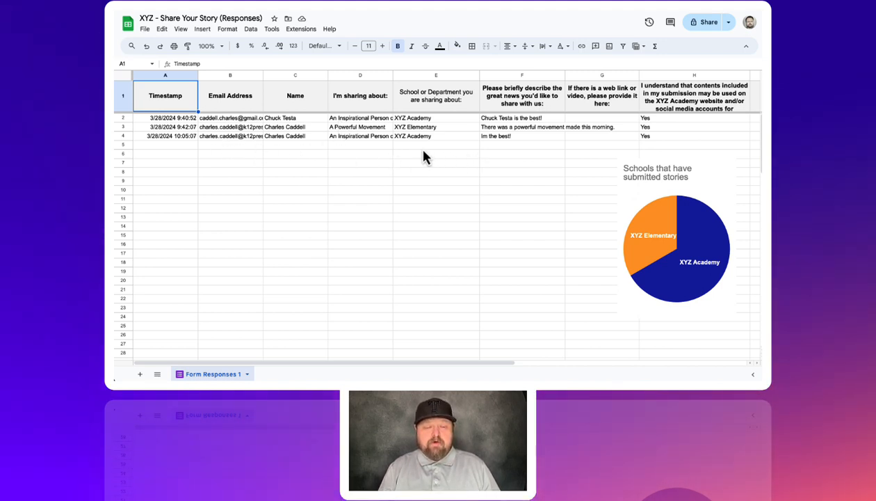
- Insert a pie chart from the School or Department column (E) and place it below the response rows
left_click(466, 158)
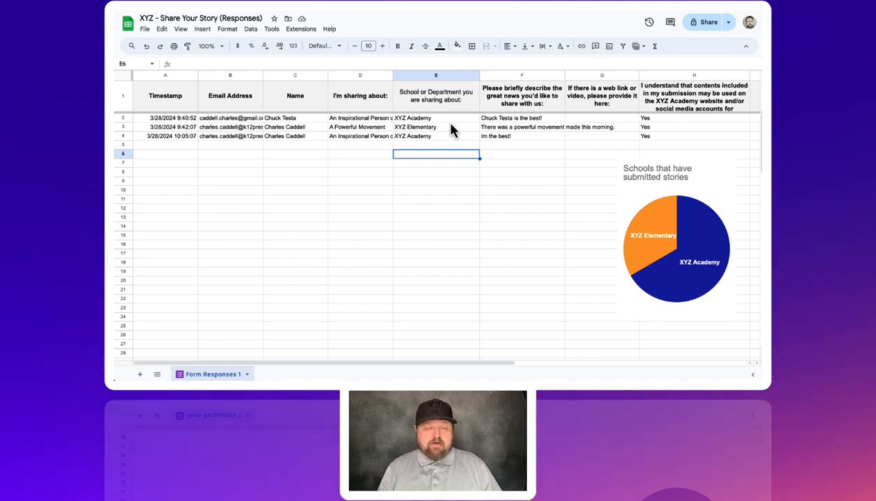
left_click(442, 77)
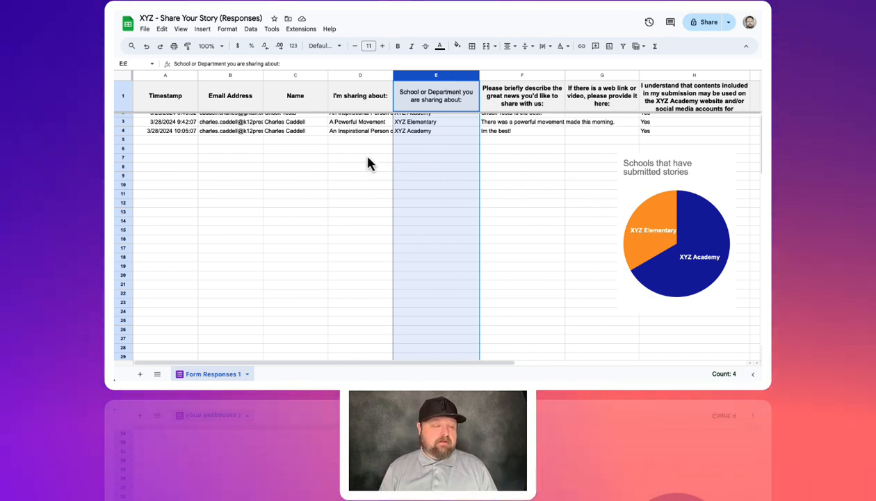
left_click(204, 31)
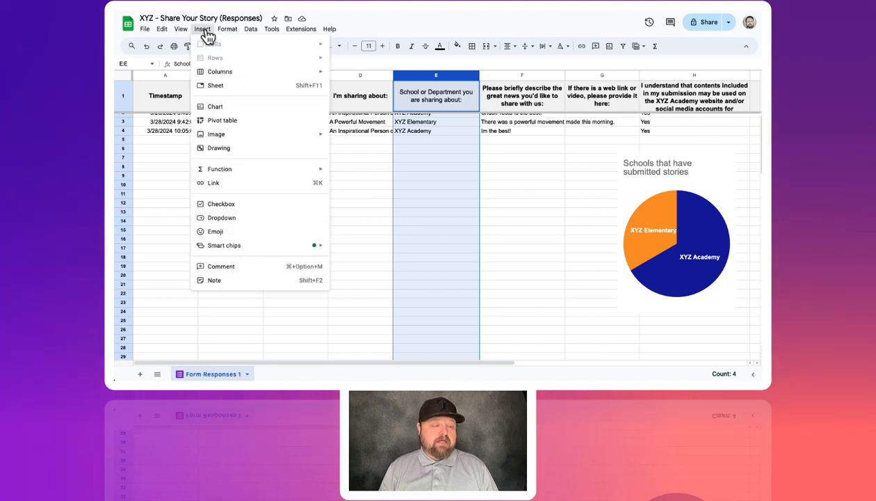
left_click(229, 112)
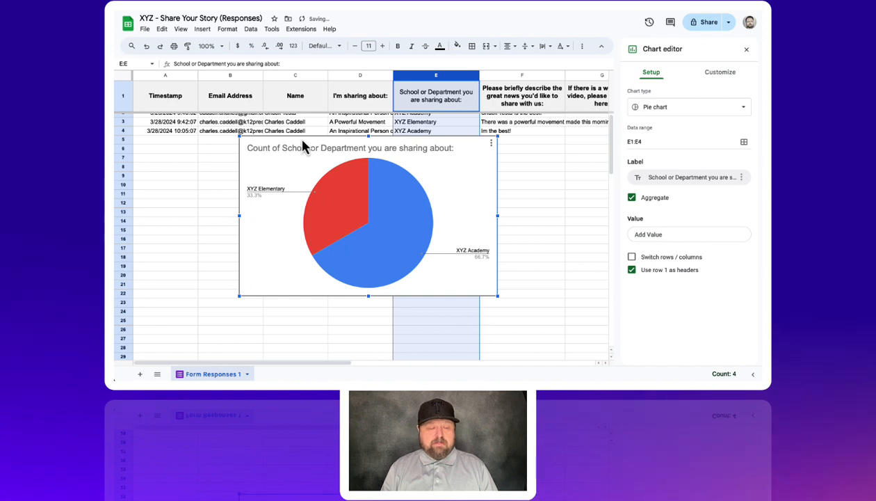
left_click_drag(304, 142, 272, 156)
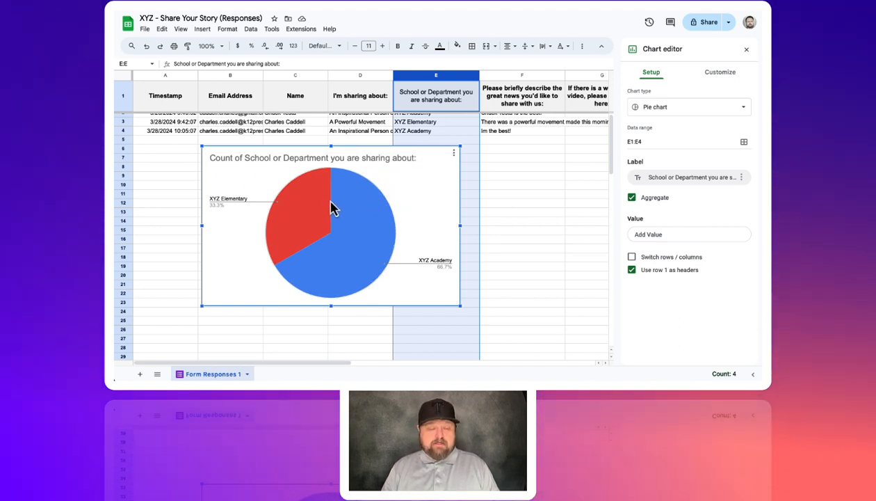
- Turn the pie chart's Aggregate option off and back on
left_click(631, 198)
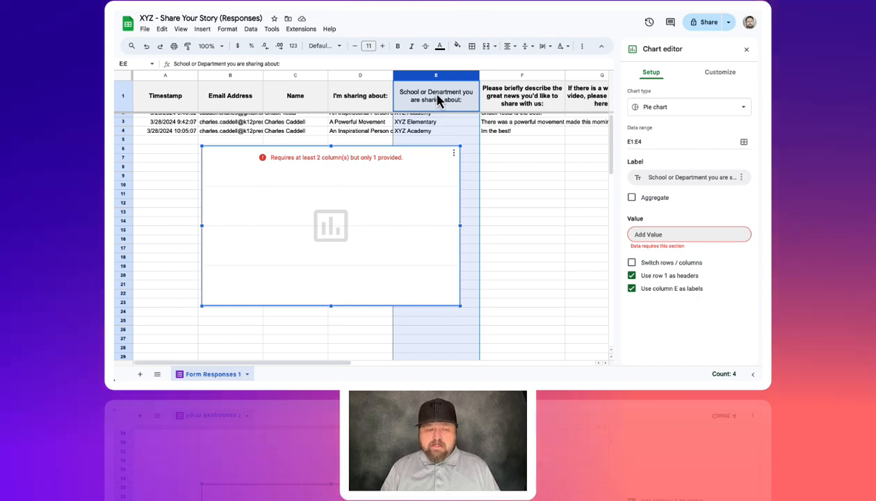
left_click(631, 198)
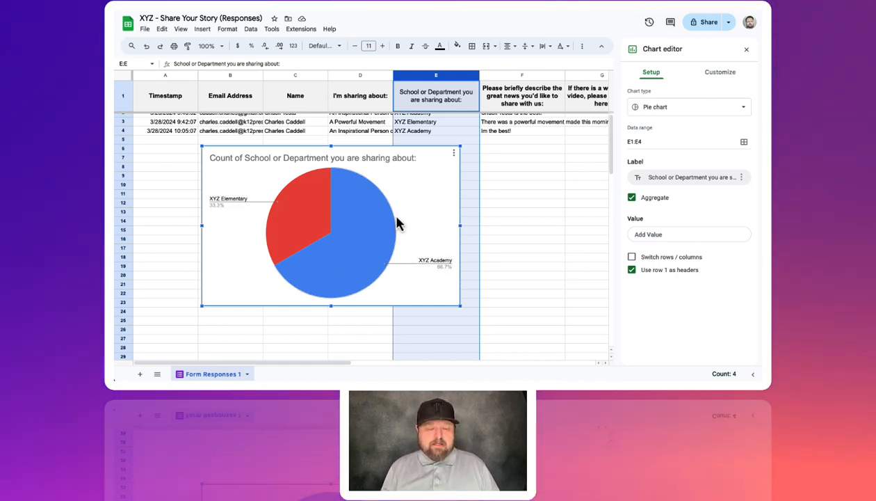
scroll(380, 202, "right", 6)
scroll(387, 215, "left", 6)
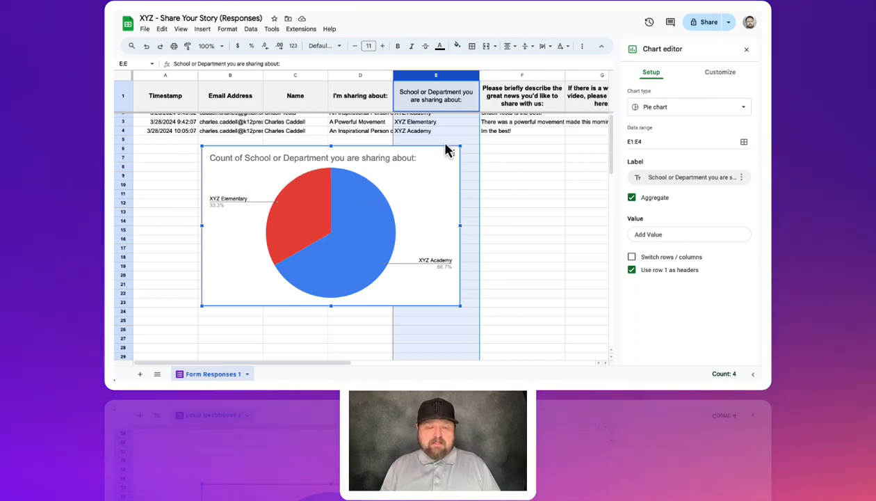
- Switch to the Share Your Story form and review its response charts and the school or department answer options
left_click(653, 6)
scroll(470, 186, "down", 4)
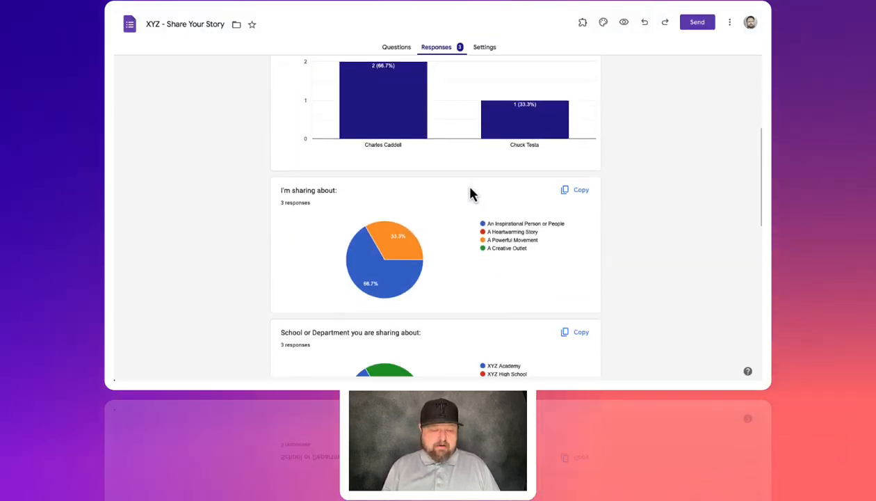
scroll(470, 193, "down", 2)
scroll(470, 192, "up", 10)
left_click(399, 48)
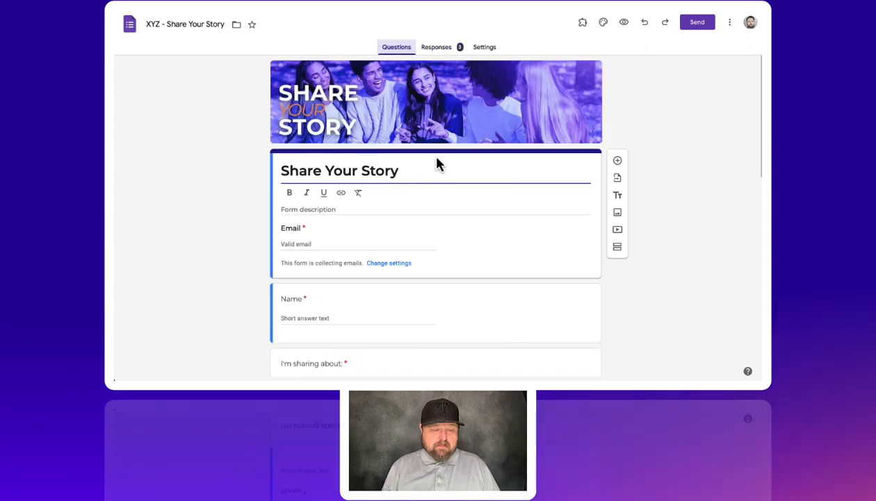
scroll(437, 162, "down", 10)
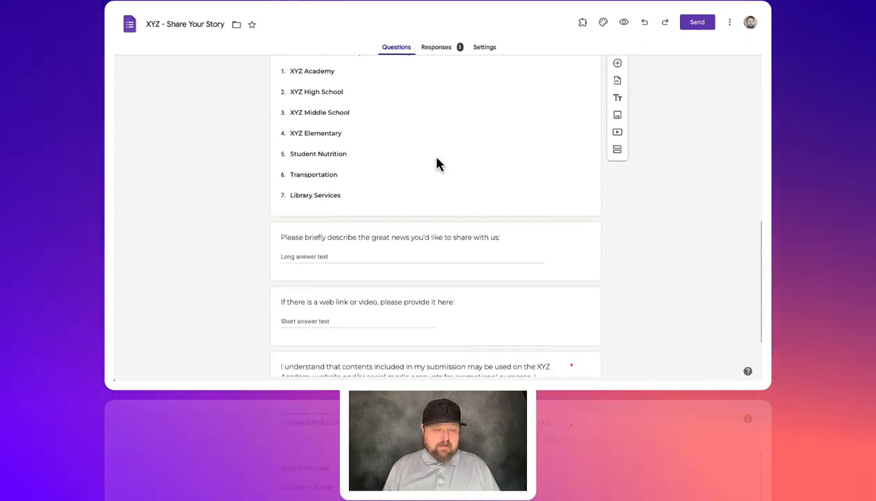
scroll(438, 162, "up", 1)
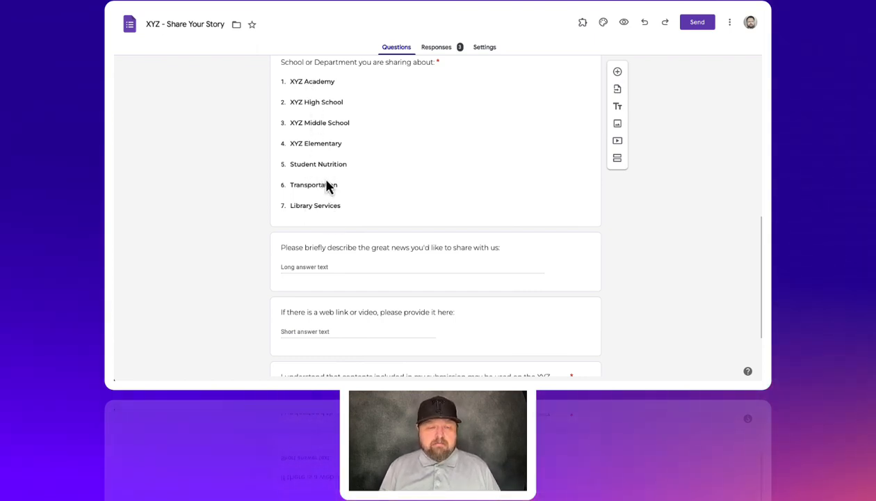
scroll(328, 185, "up", 2)
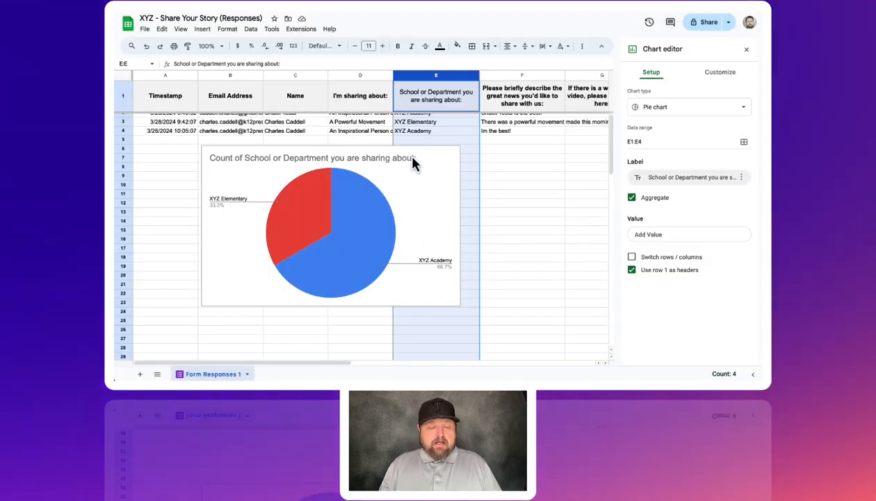
- Shift the pie chart slightly in the responses sheet and narrow it to span from column B to the start of column D
left_click(390, 159)
left_click_drag(388, 158, 381, 159)
scroll(381, 160, "down", 1)
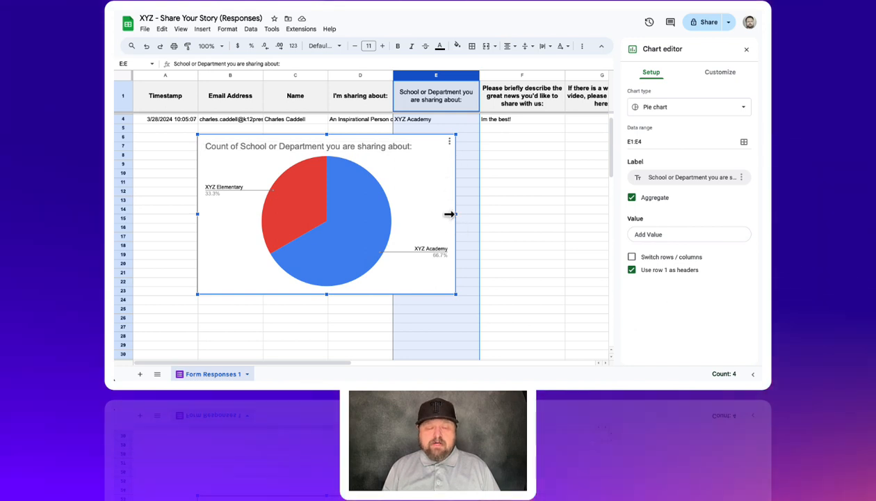
left_click_drag(456, 215, 344, 215)
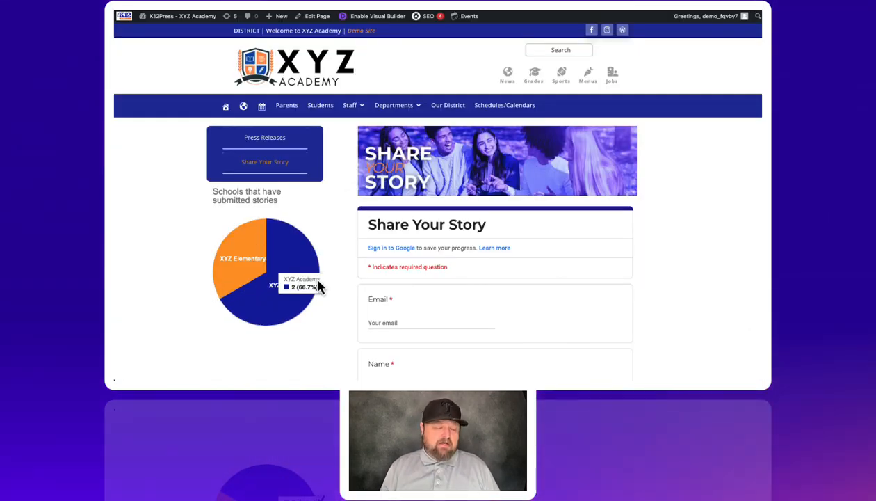
- Set the pie chart's slice label to Label and make the label text white
mouse_move(231, 283)
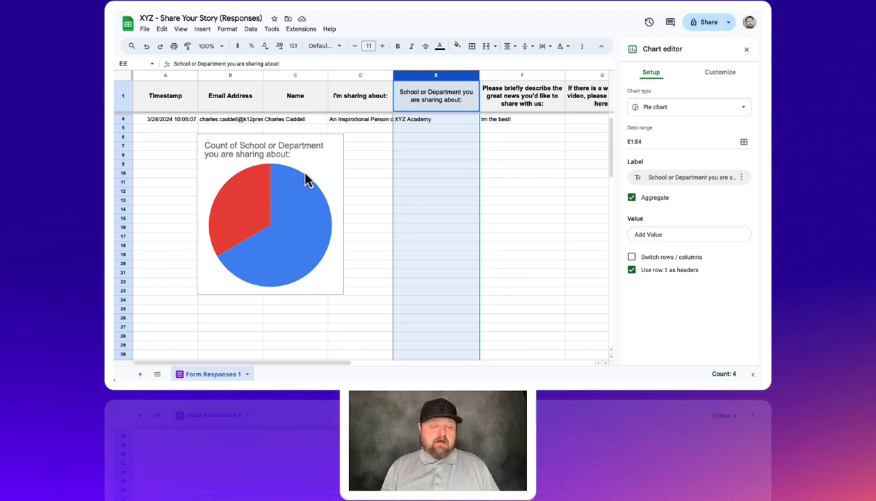
left_click(321, 161)
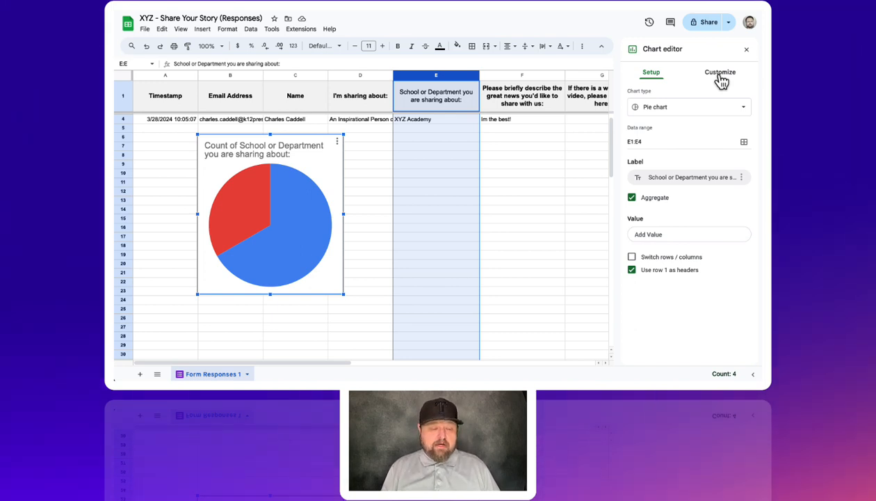
left_click(720, 75)
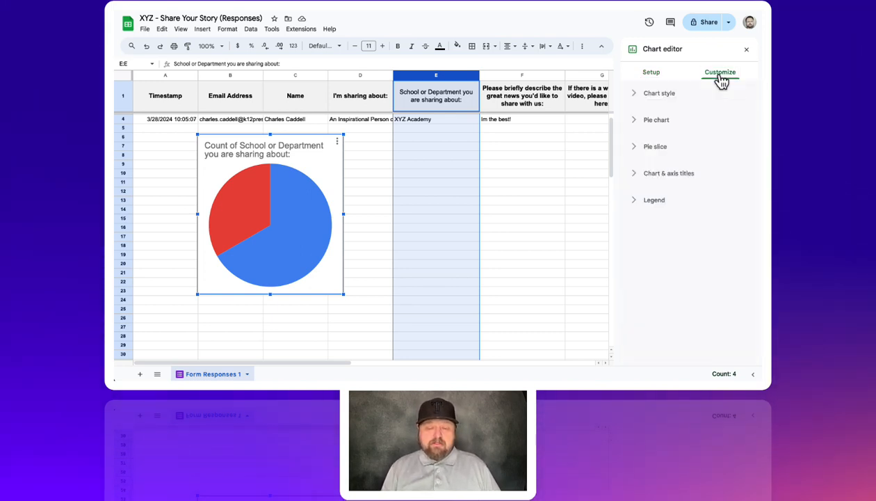
left_click(640, 125)
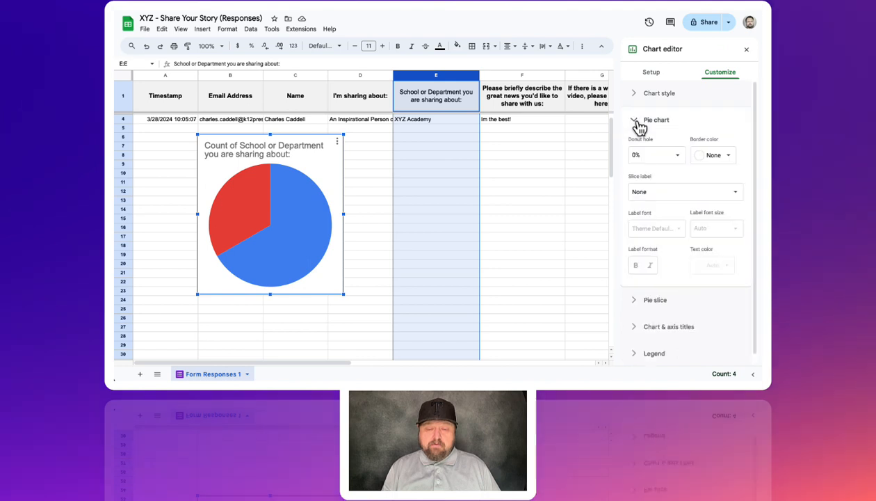
left_click(650, 191)
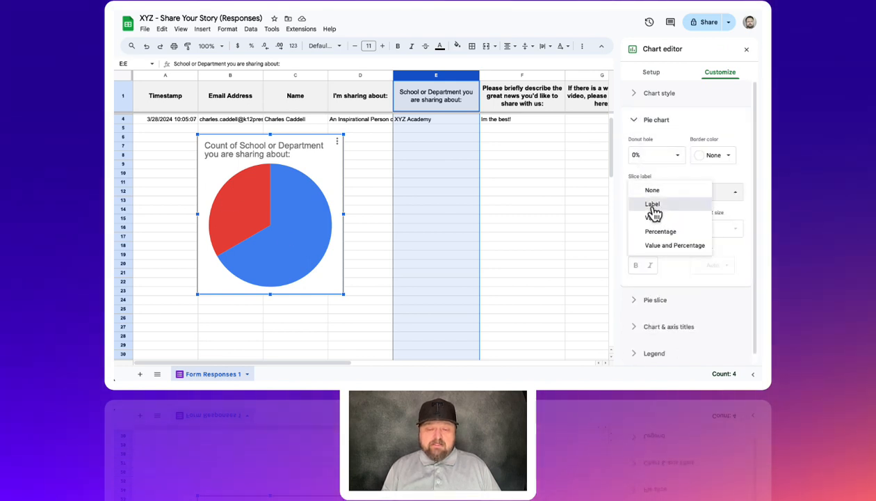
left_click(652, 206)
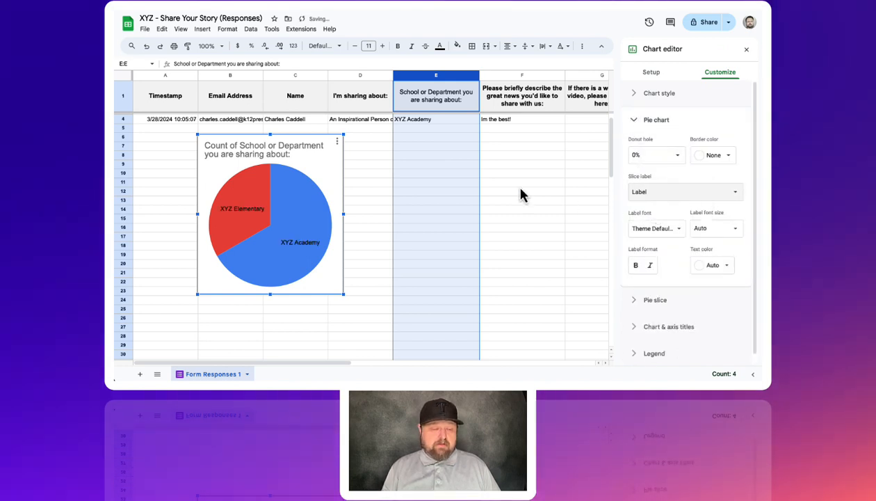
left_click(712, 265)
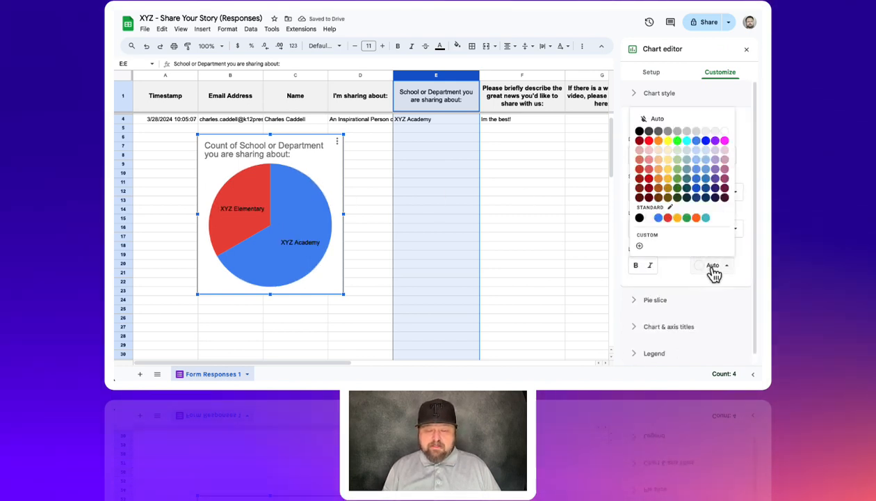
left_click(725, 132)
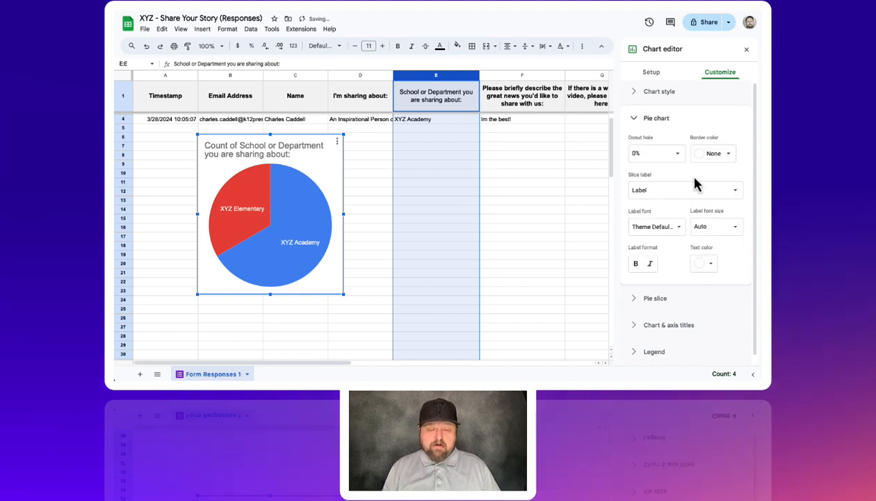
- Color the XYZ Academy slice dark blue and the XYZ Elementary slice orange
left_click(654, 299)
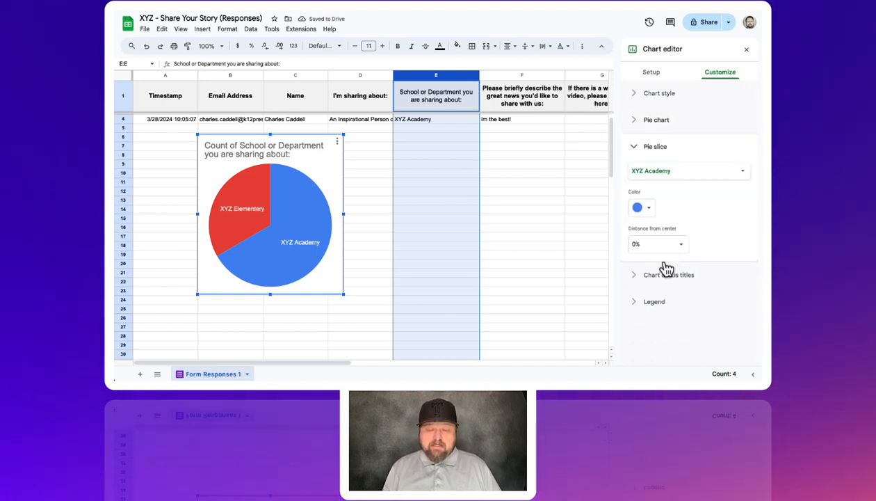
left_click(638, 208)
left_click(694, 297)
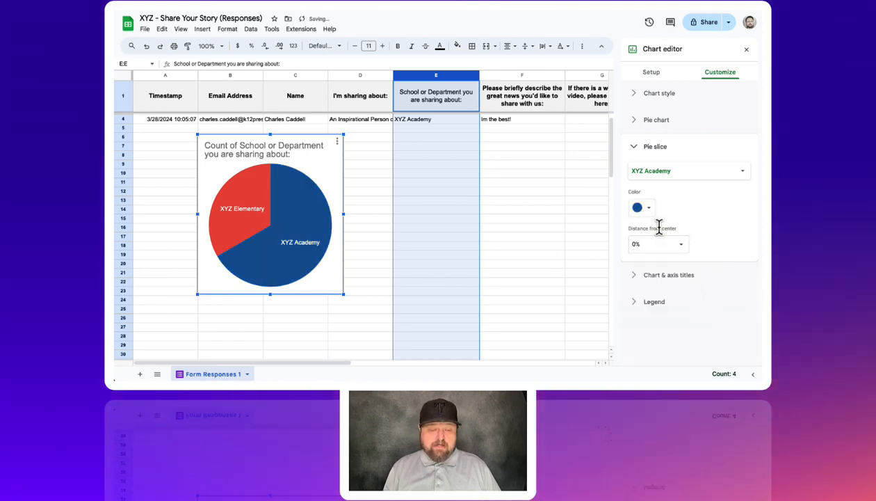
left_click(663, 177)
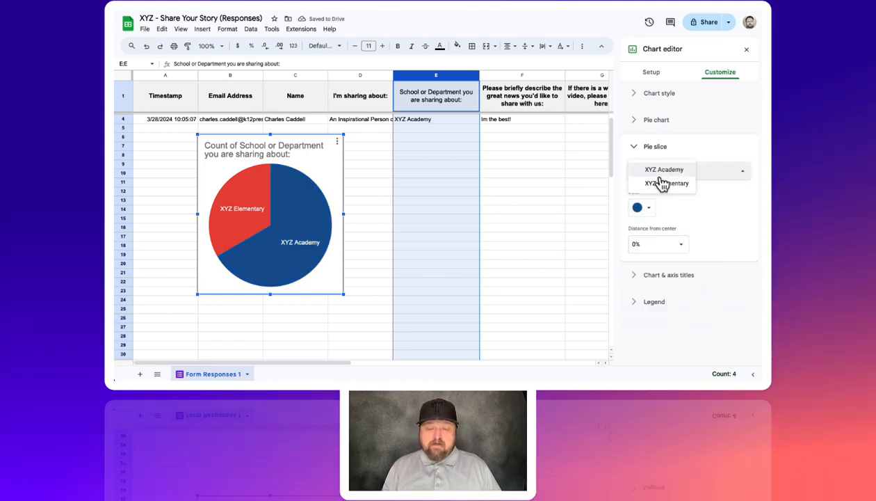
left_click(660, 185)
left_click(648, 210)
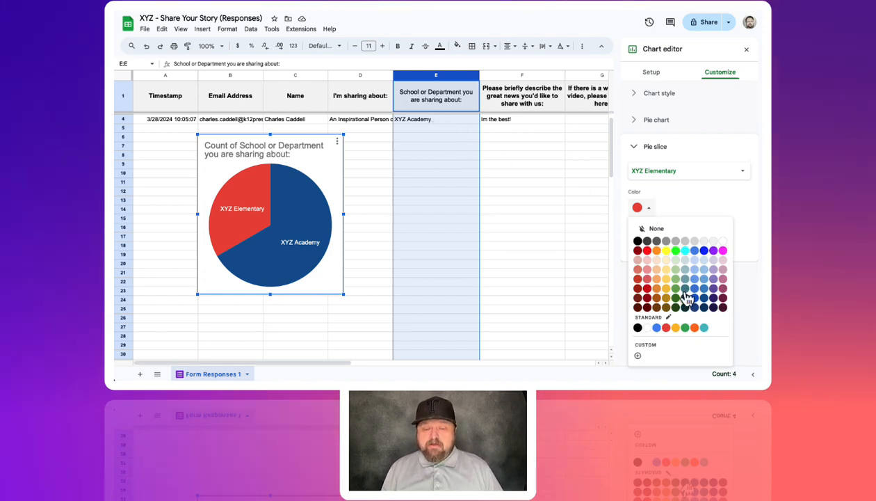
left_click(656, 251)
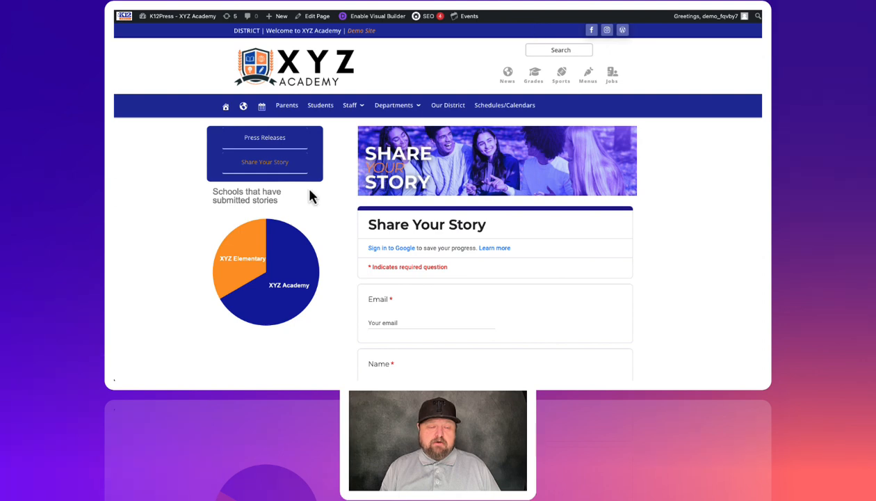
mouse_move(288, 261)
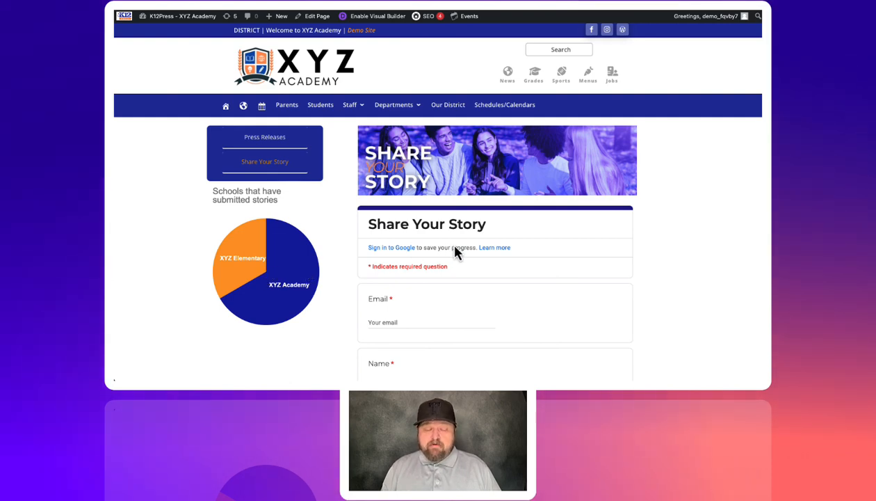
- Review the published pie chart and the embedded form questions on the website's Share Your Story page
scroll(456, 253, "down", 3)
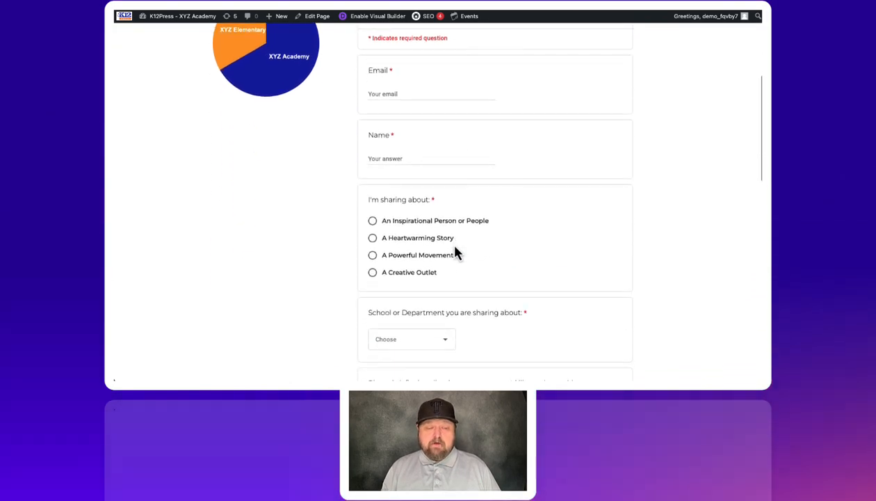
scroll(456, 252, "up", 3)
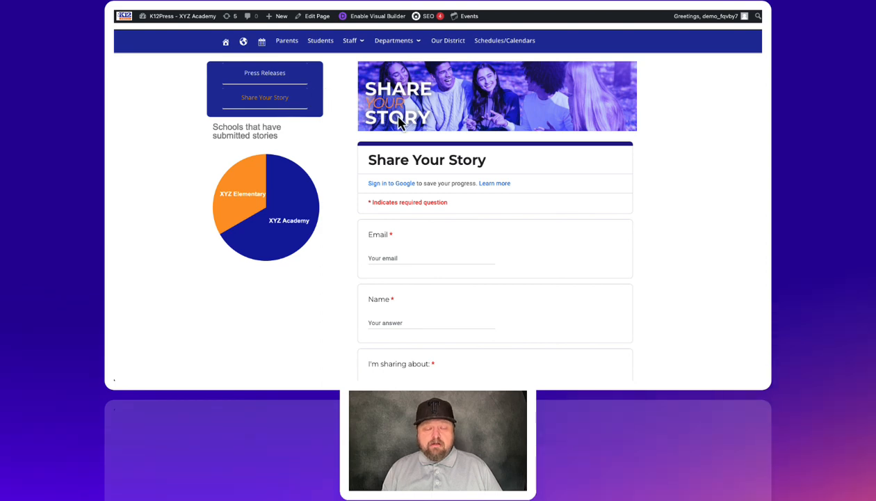
scroll(400, 122, "up", 3)
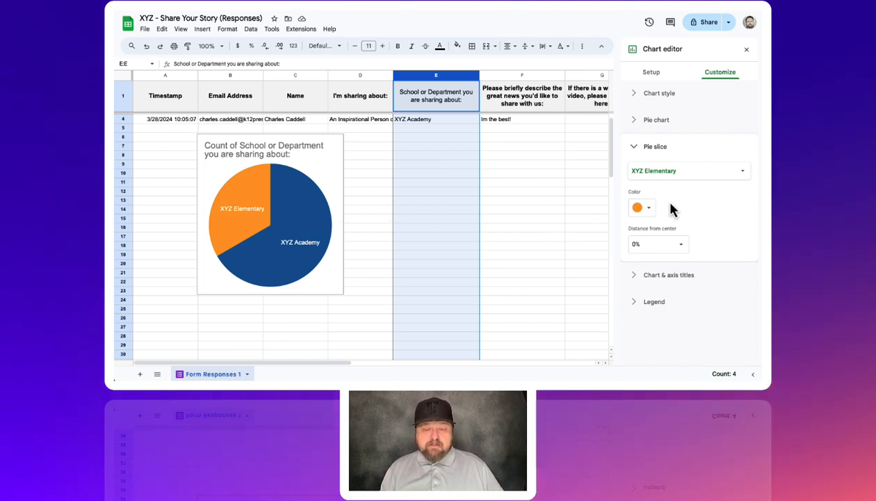
- Delete the pie chart titled Count of School or Department you are sharing about from the responses sheet
left_click(324, 156)
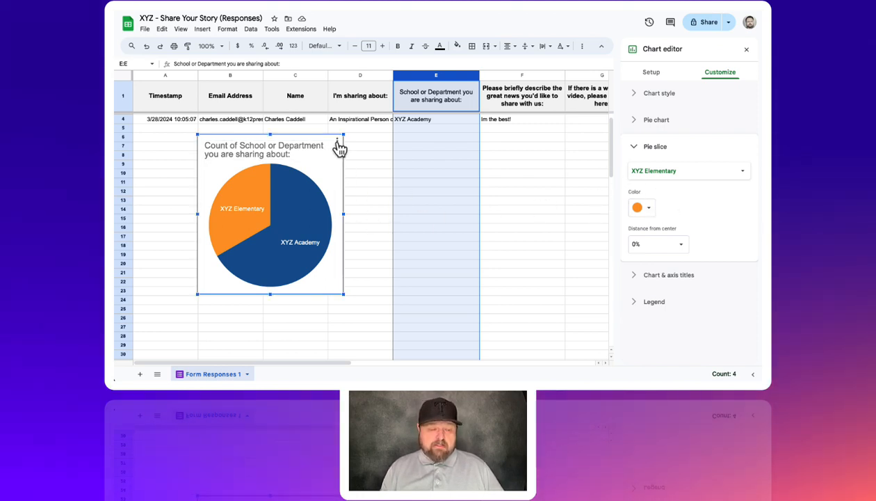
left_click(337, 145)
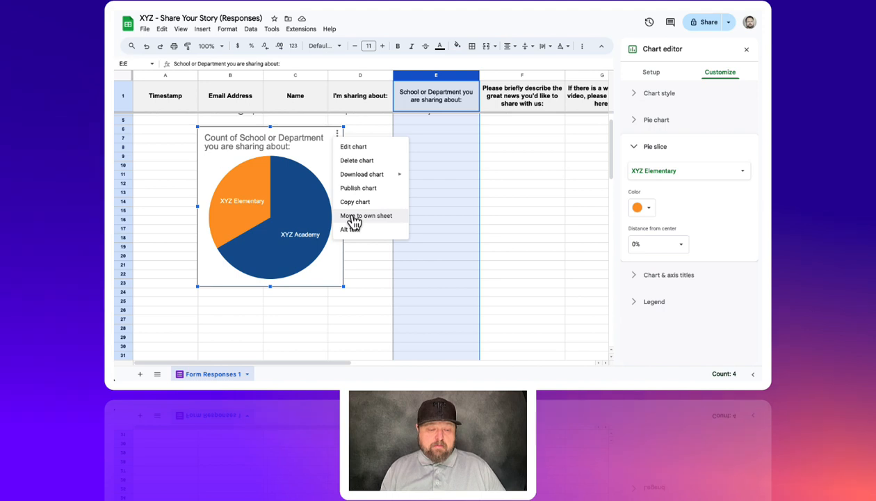
left_click(355, 161)
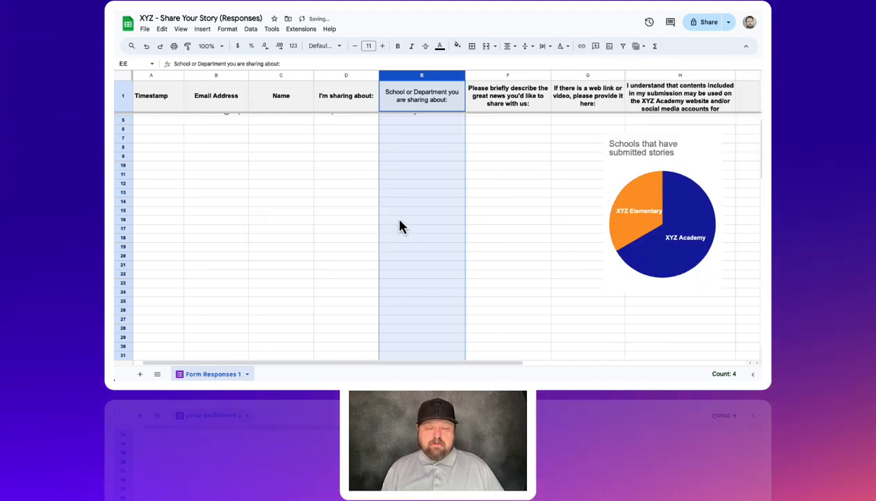
- Reposition the Schools that have submitted stories chart slightly lower, below the response rows across columns G and H
left_click(689, 164)
left_click_drag(684, 160, 606, 190)
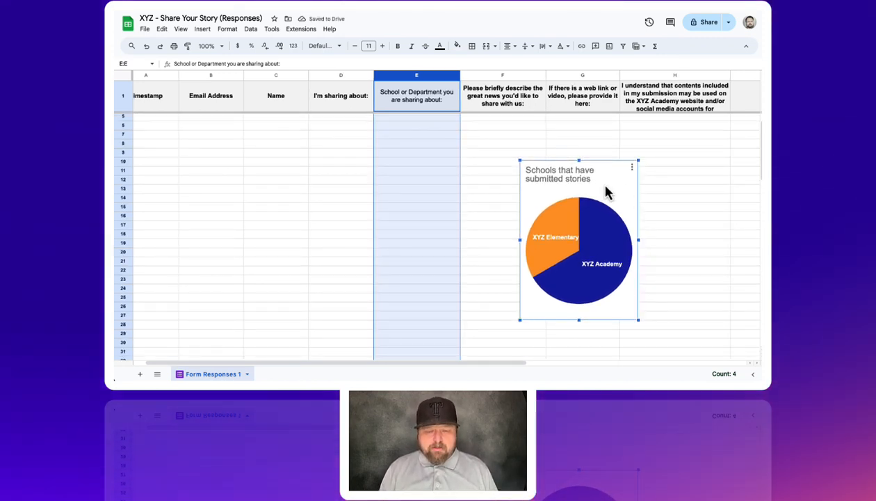
left_click_drag(605, 194, 691, 170)
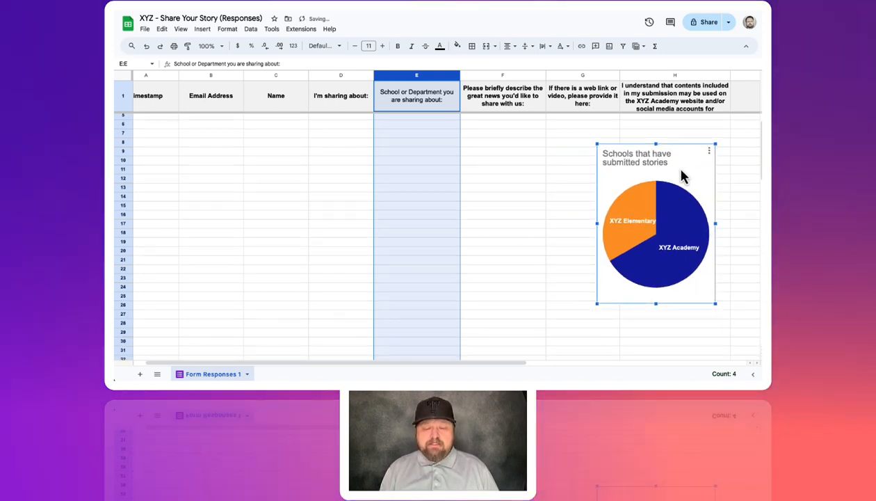
scroll(484, 200, "up", 1)
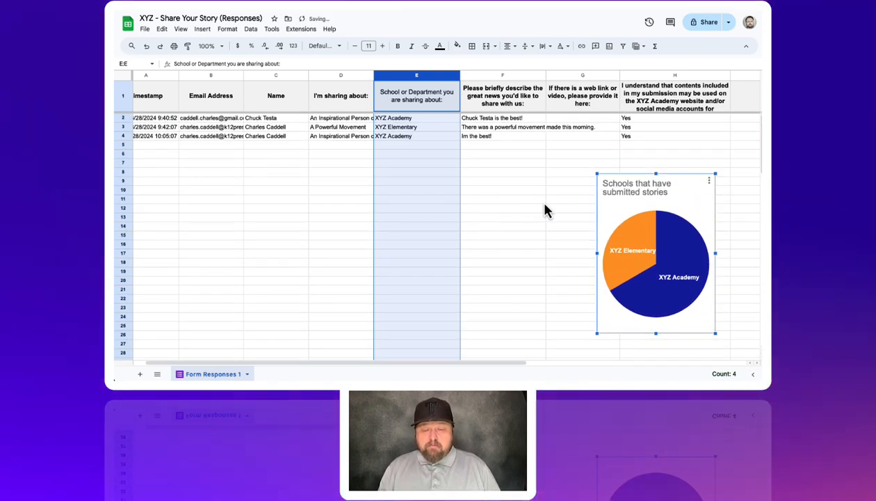
- Copy the interactive embed code from the Schools that have submitted stories chart's publishing settings, and close the settings
left_click(709, 181)
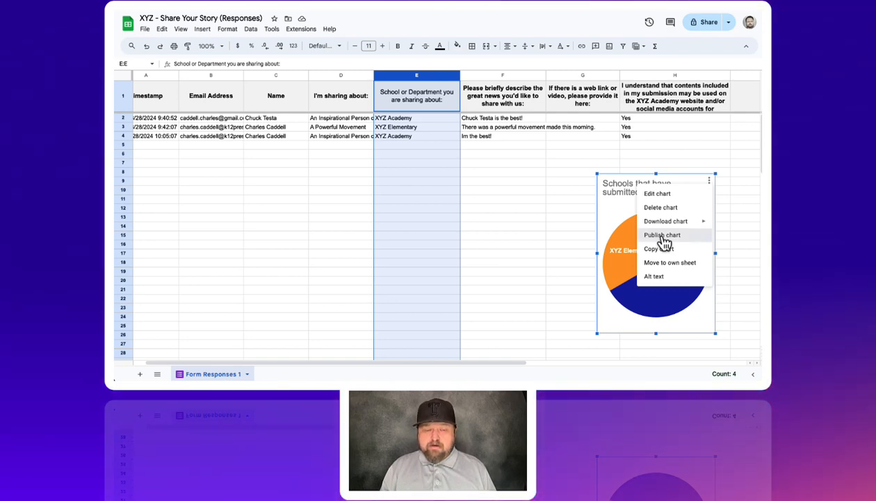
left_click(663, 236)
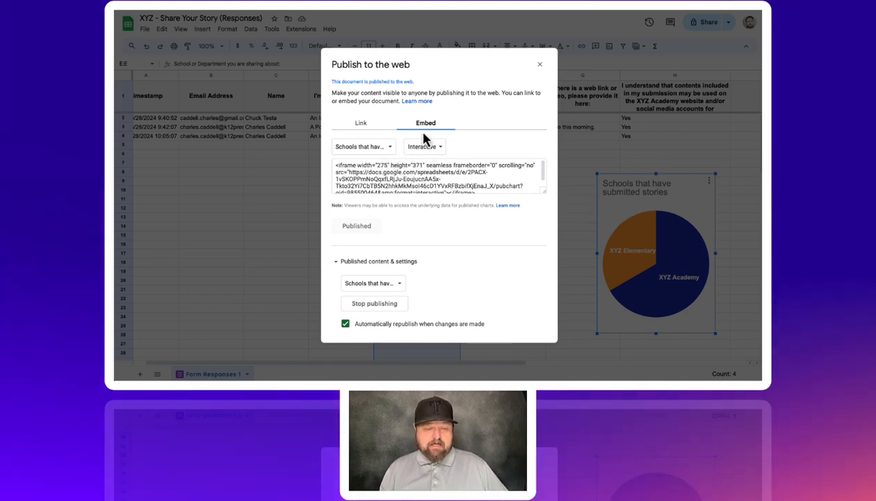
left_click(415, 177)
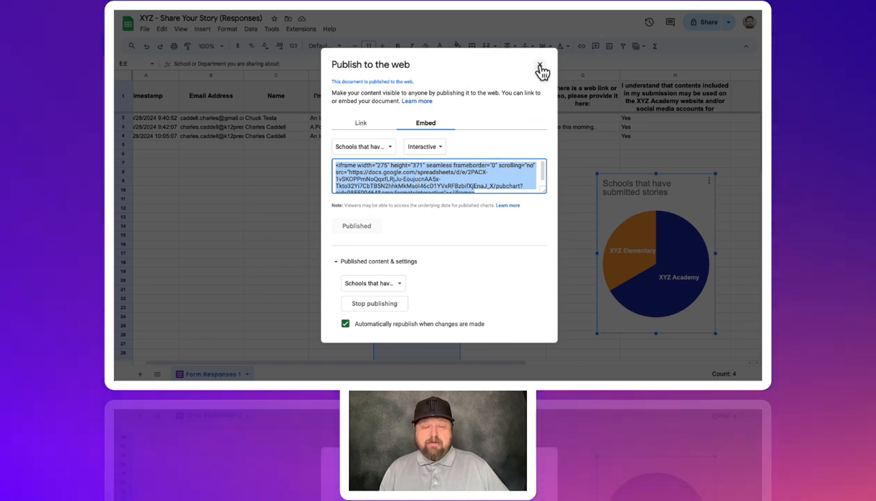
left_click(539, 65)
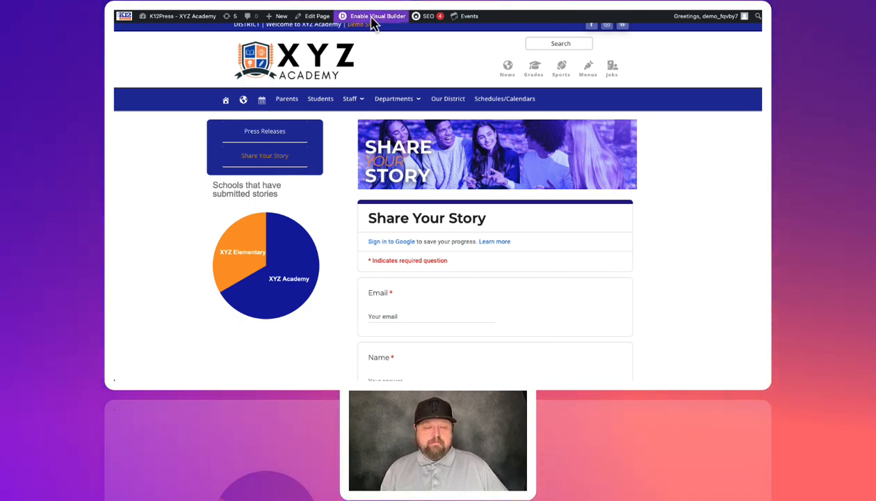
- Open the website's Share Your Story page in the Visual Builder and insert a Text module below the sidebar menu
left_click(372, 19)
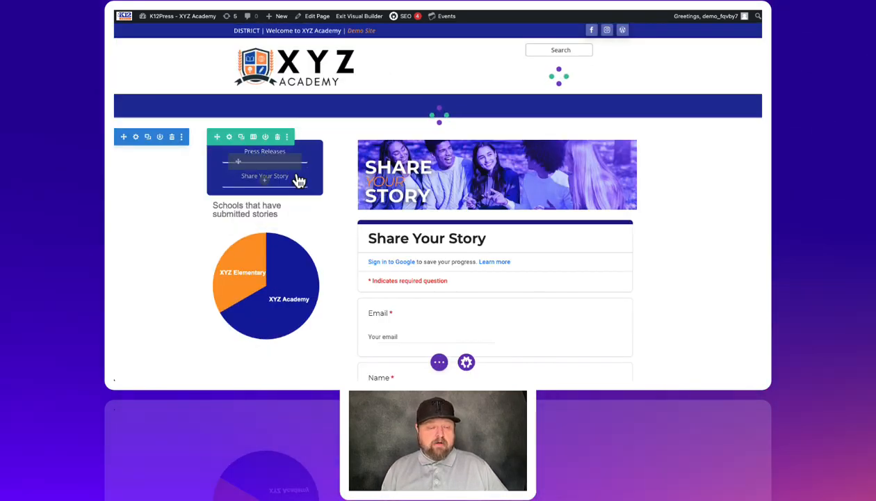
left_click(264, 167)
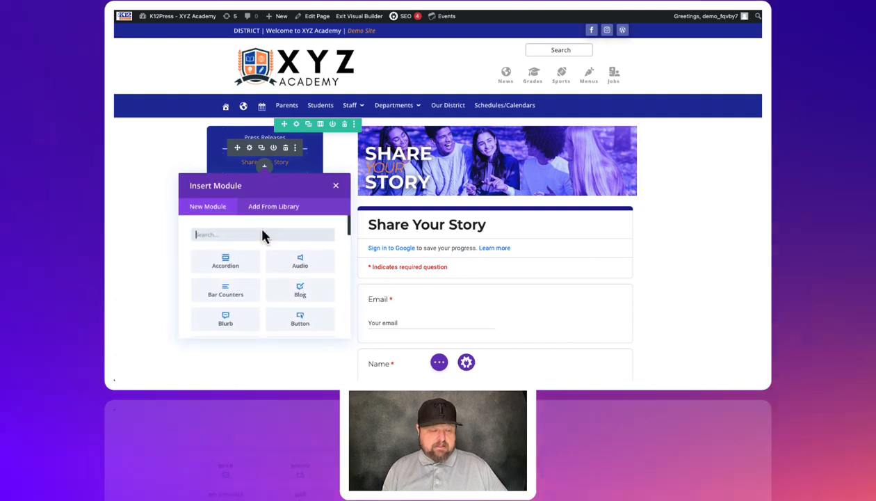
scroll(259, 299, "down", 5)
scroll(259, 299, "down", 10)
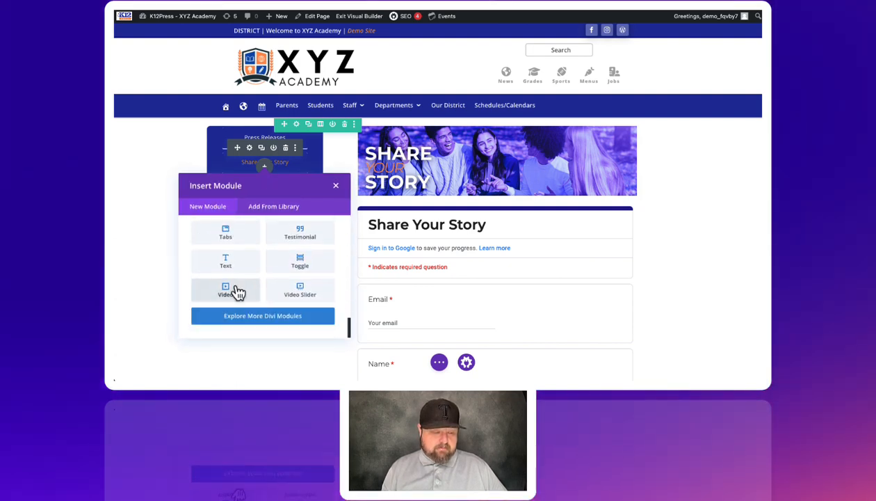
left_click(225, 261)
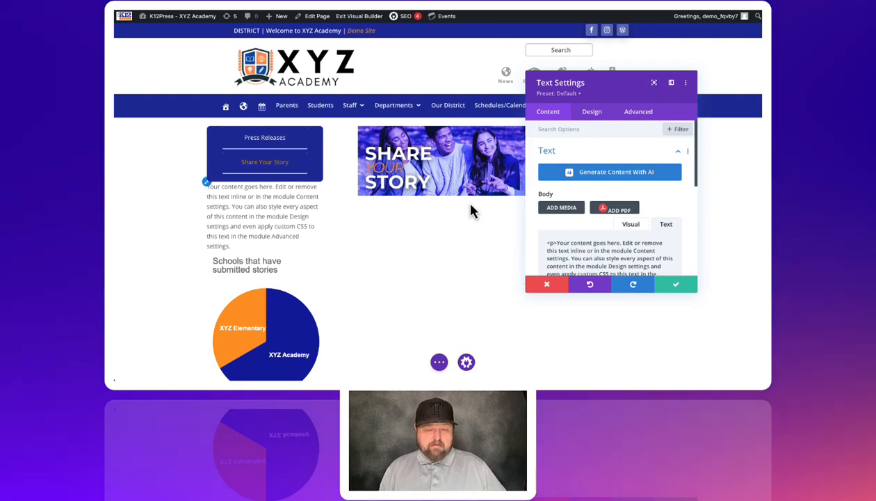
- Replace the new Text module's placeholder content with the copied chart iframe code in text mode, and save the module
left_click(633, 227)
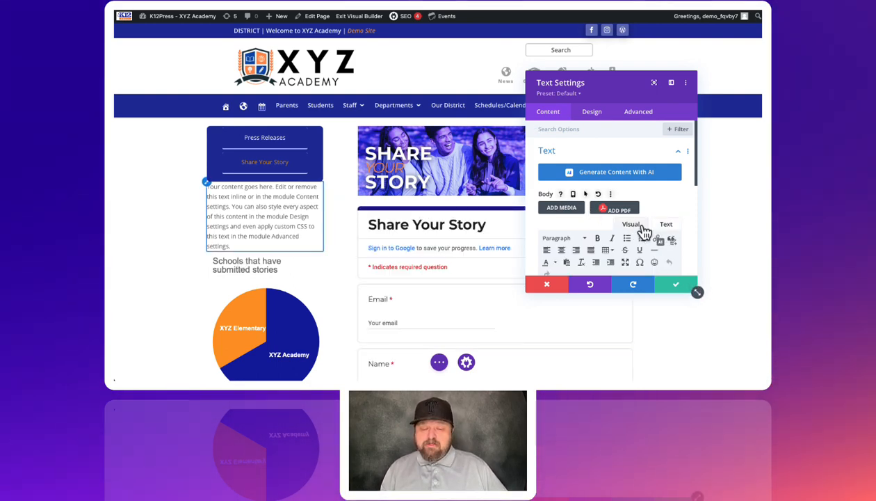
left_click(666, 225)
scroll(606, 221, "down", 1)
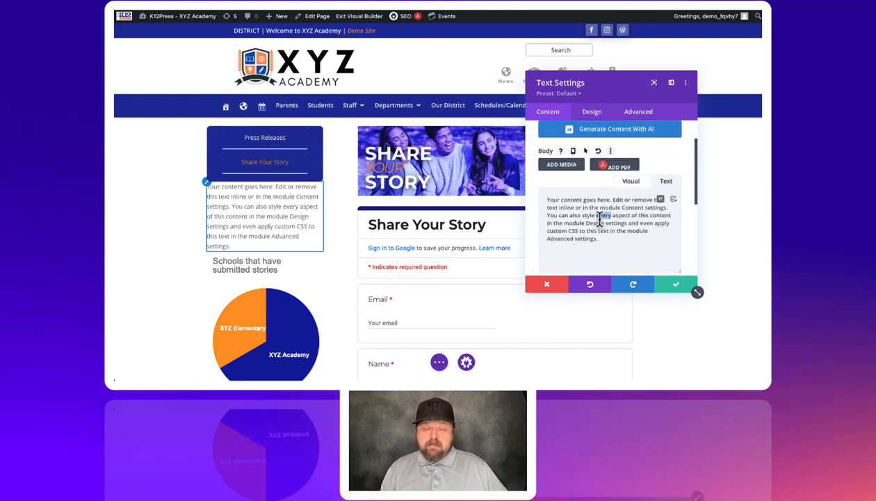
triple_click(599, 219)
key("ctrl+v")
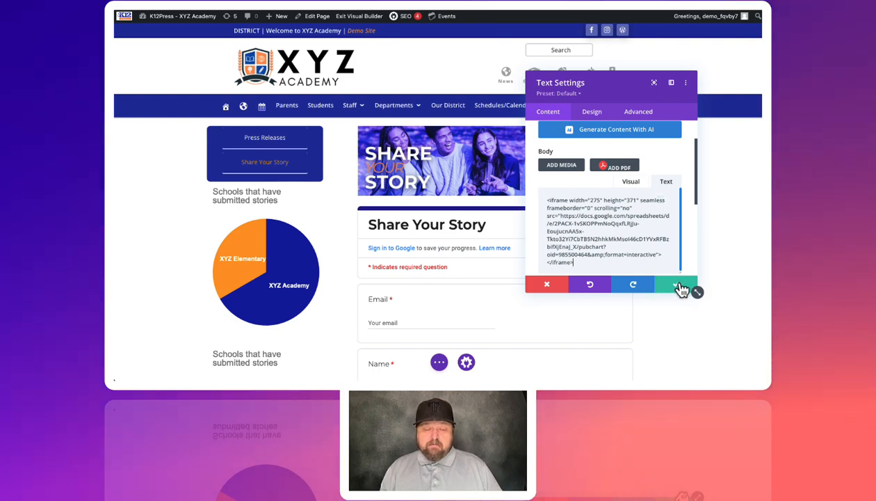
left_click(680, 289)
- Delete the older duplicate pie chart module below the newly embedded chart
scroll(313, 265, "down", 5)
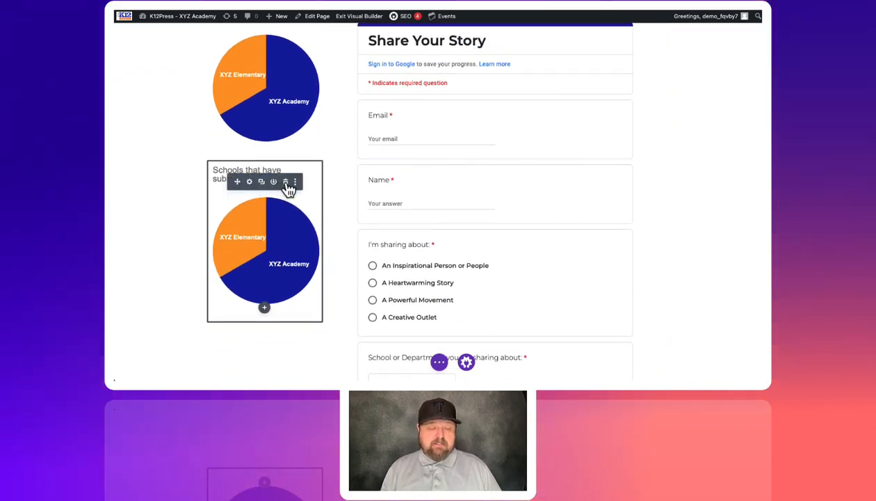
left_click(285, 182)
scroll(289, 189, "up", 4)
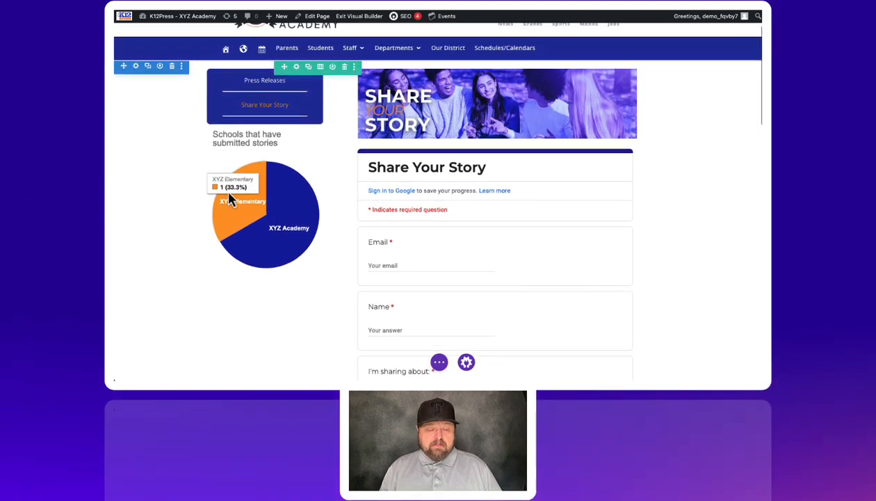
- Save the Share Your Story page and exit the Visual Builder
left_click(439, 362)
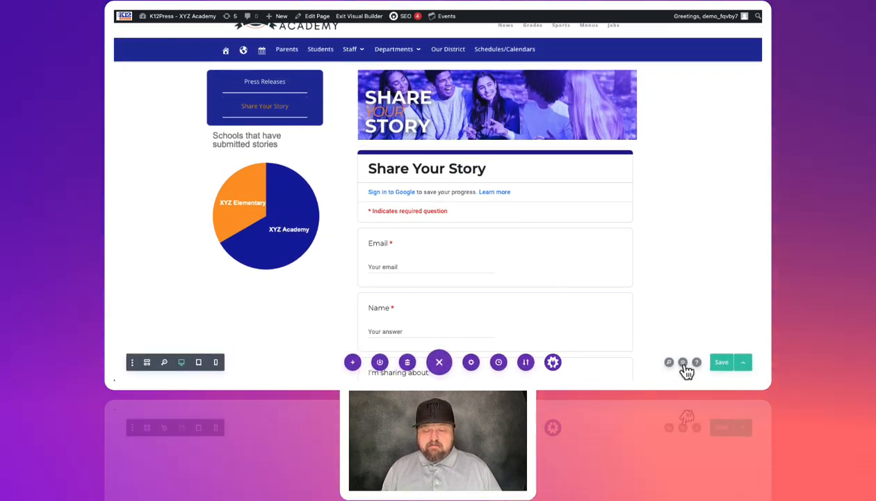
left_click(722, 363)
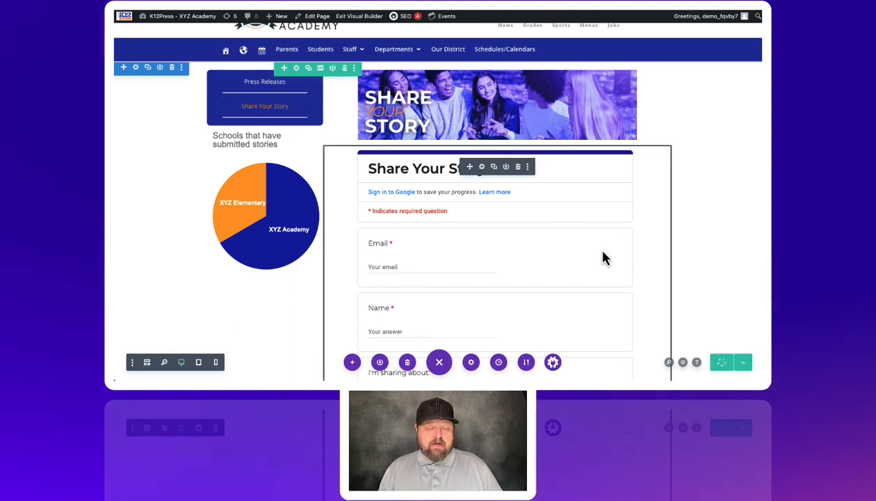
scroll(602, 258, "down", 1)
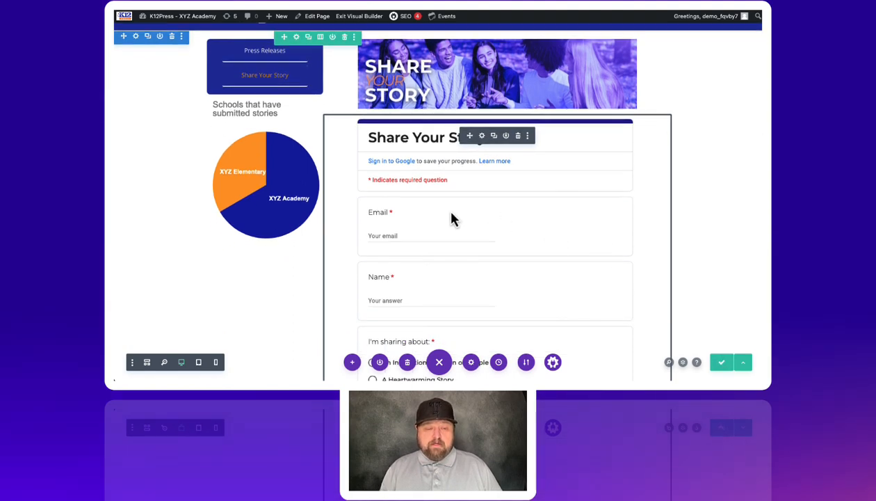
left_click(368, 21)
mouse_move(282, 294)
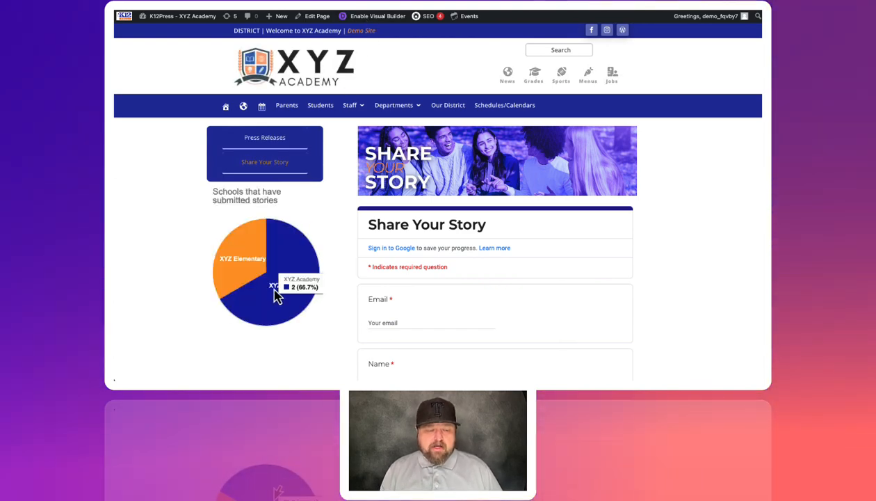
- Fill in the embedded form's email and name fields and choose An Inspirational Person or People as the sharing topic
scroll(401, 249, "down", 5)
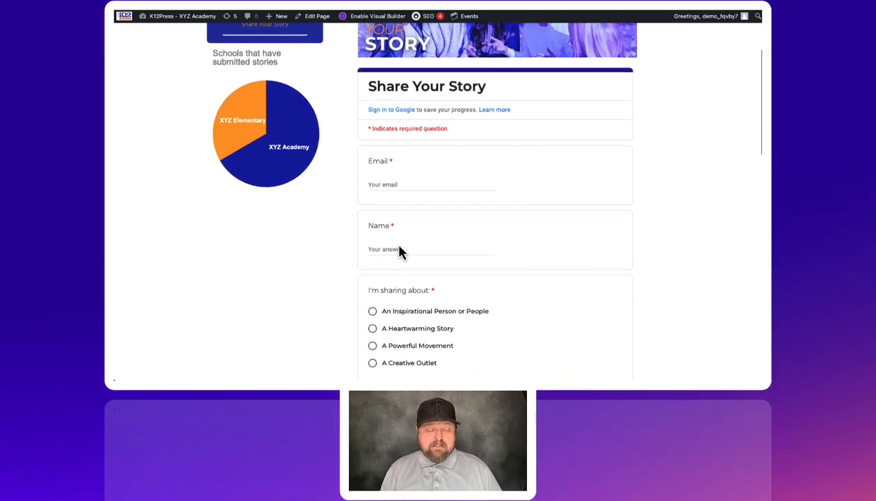
left_click(388, 171)
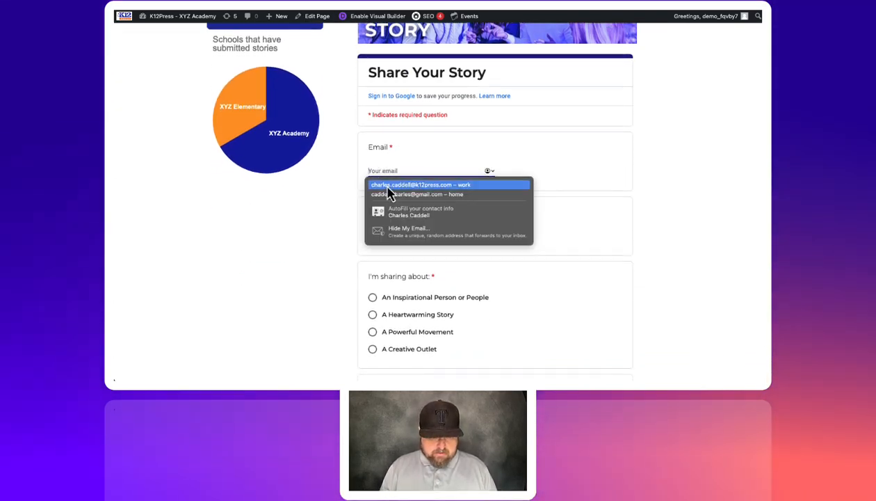
left_click(390, 185)
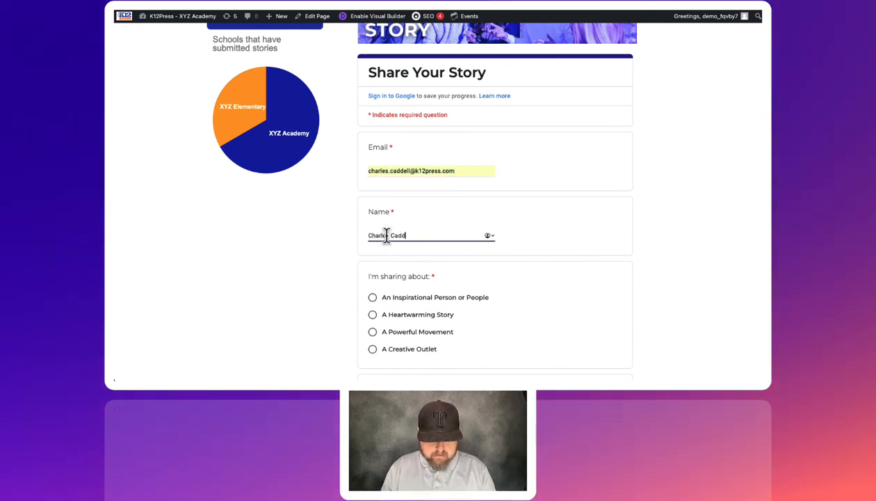
left_click(380, 304)
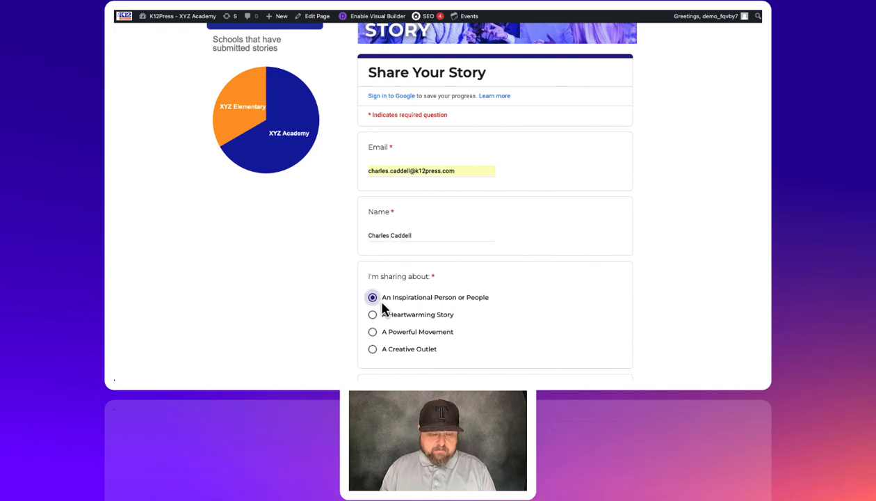
- Select XYZ High School as the school or department being shared about
scroll(410, 307, "down", 4)
scroll(410, 306, "down", 1)
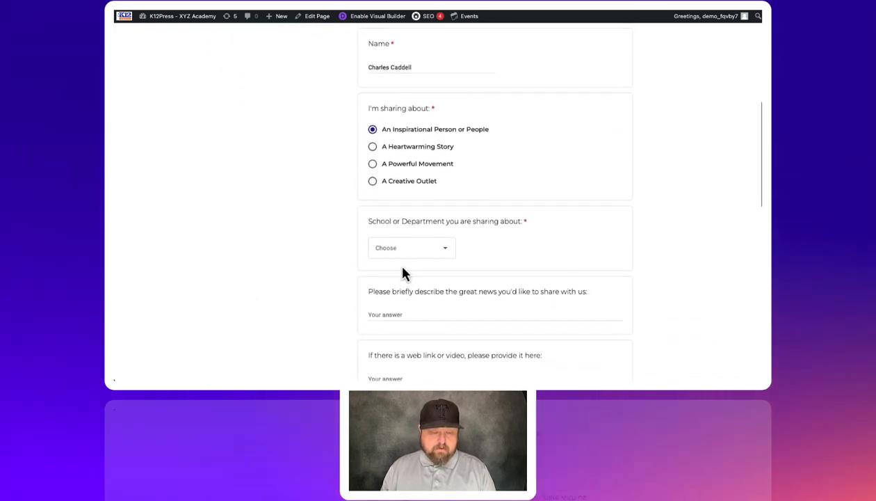
left_click(400, 256)
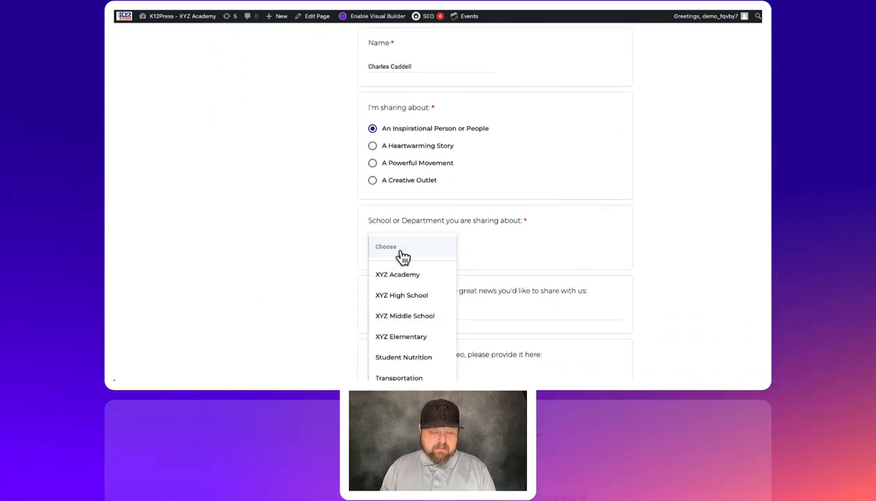
left_click(402, 297)
- Enter "Im am the best!" as the description of the great news in the form
scroll(469, 287, "down", 1)
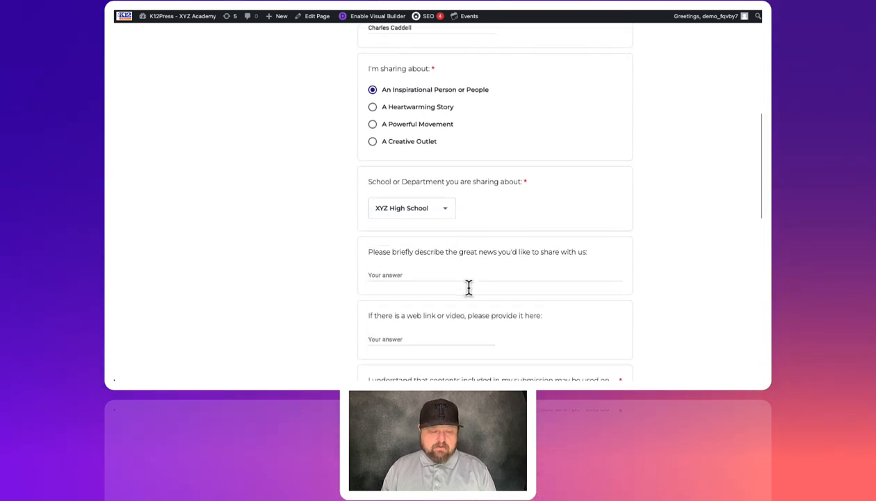
left_click(406, 265)
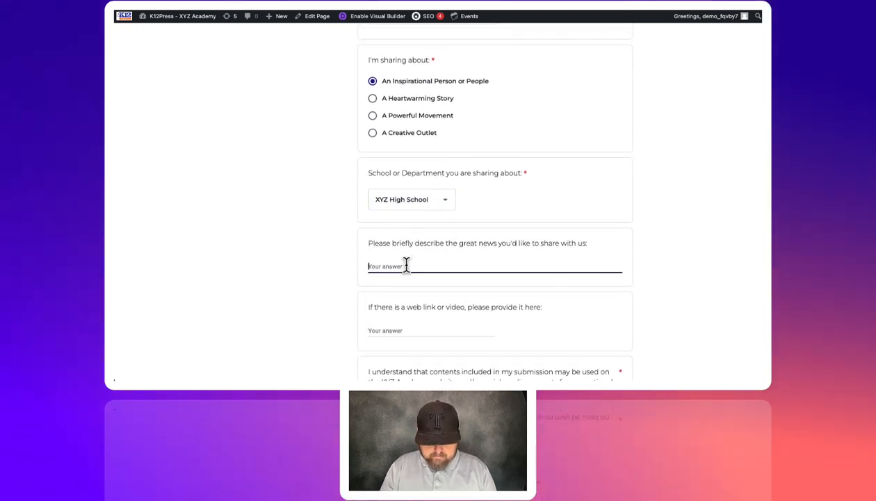
type("Im am ")
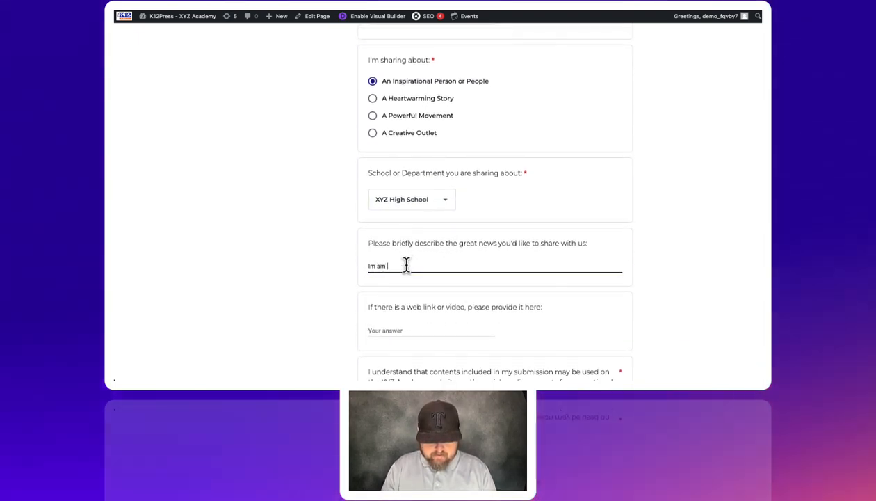
type("the bes")
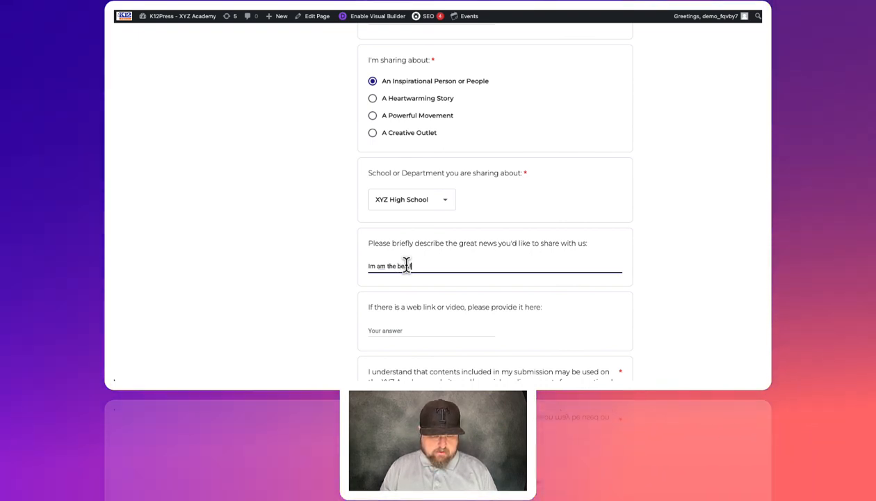
type("t!")
- Agree with Yes to the use of the submission's contents and submit the form
scroll(416, 321, "down", 5)
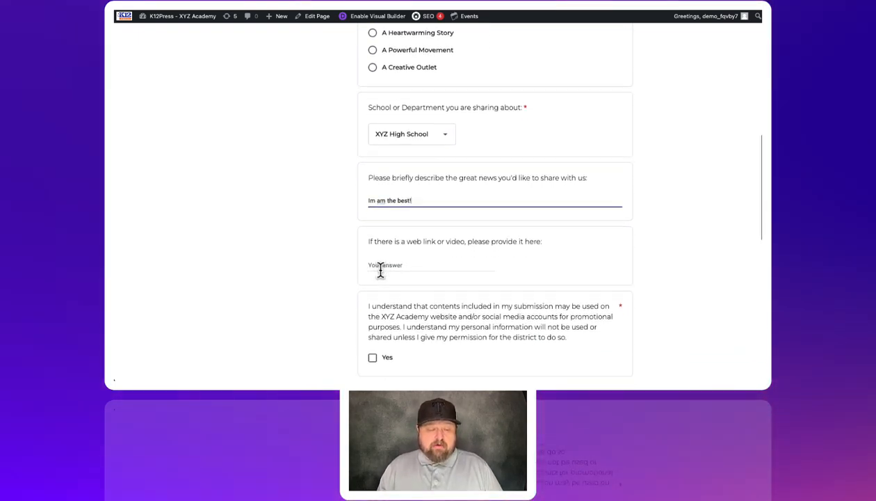
scroll(353, 266, "down", 1)
left_click(373, 221)
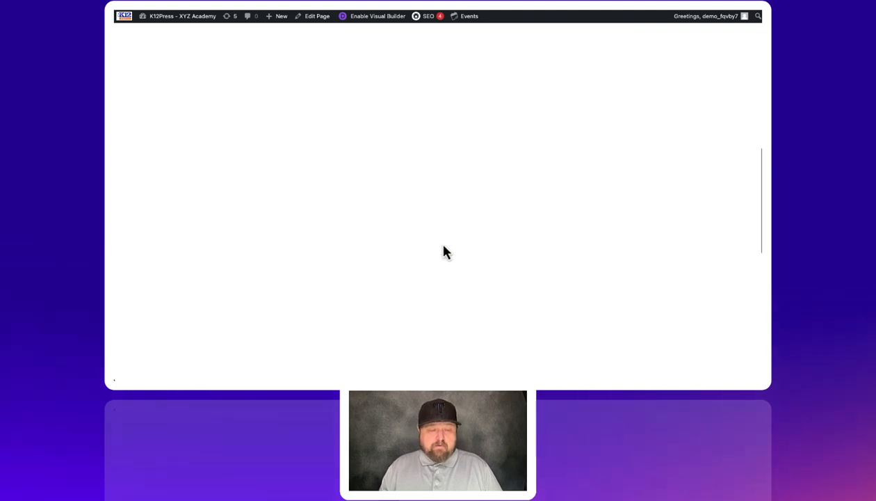
- Check whether the pie chart on the Share Your Story page reflects the new submission
scroll(417, 243, "up", 1)
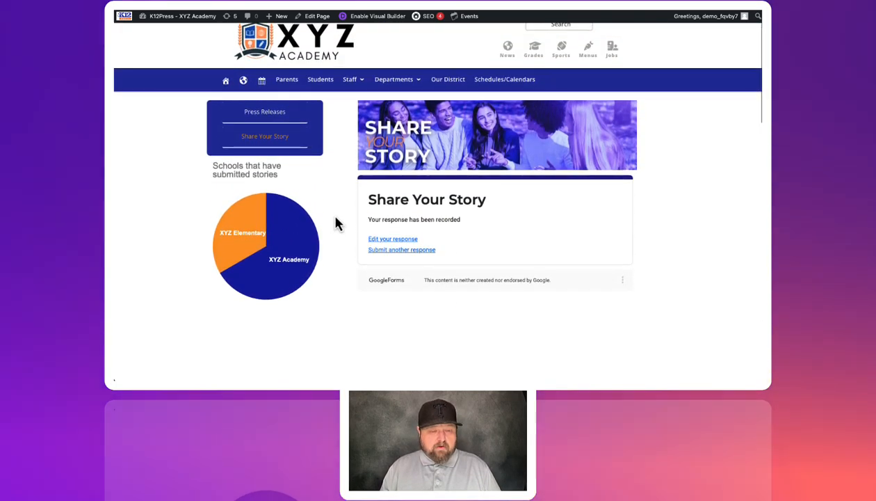
mouse_move(264, 233)
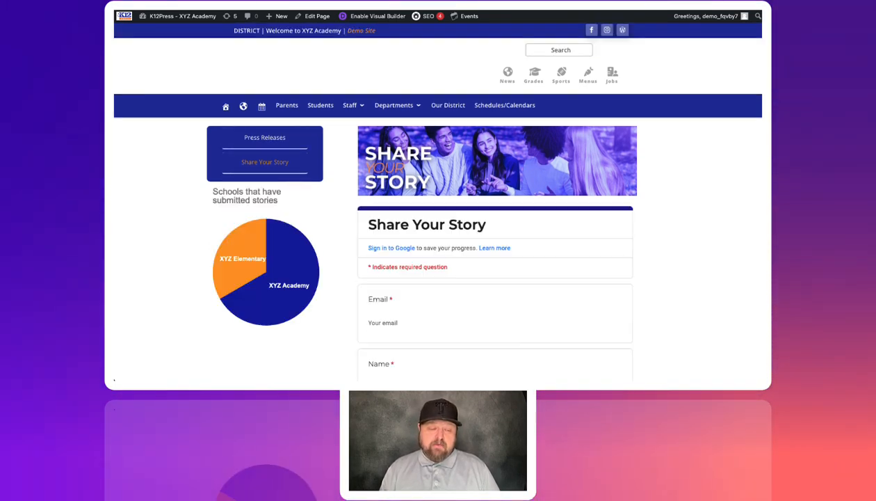
scroll(274, 202, "down", 1)
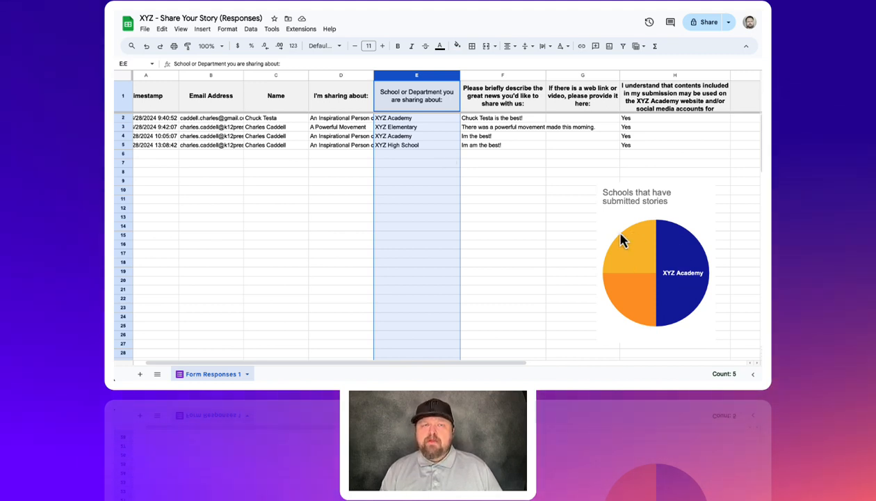
- Review the chart style customization options for the pie chart in the responses spreadsheet in Google Sheets
left_click(639, 209)
left_click(710, 190)
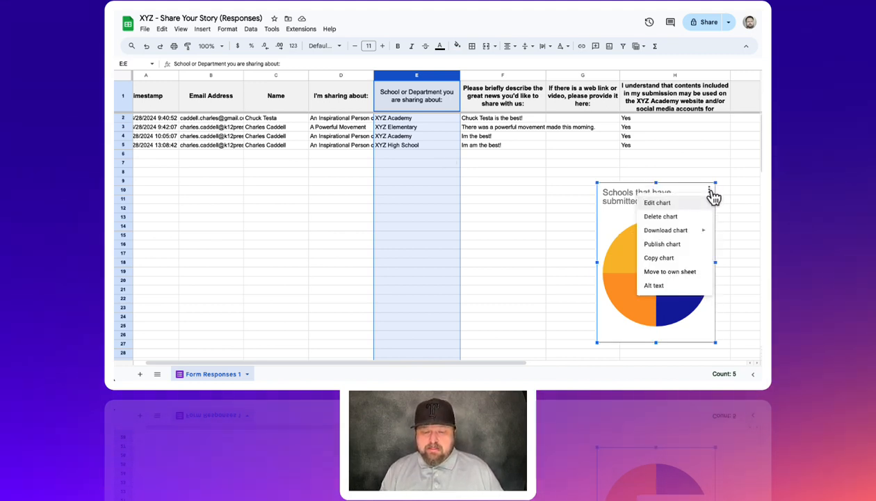
left_click(657, 203)
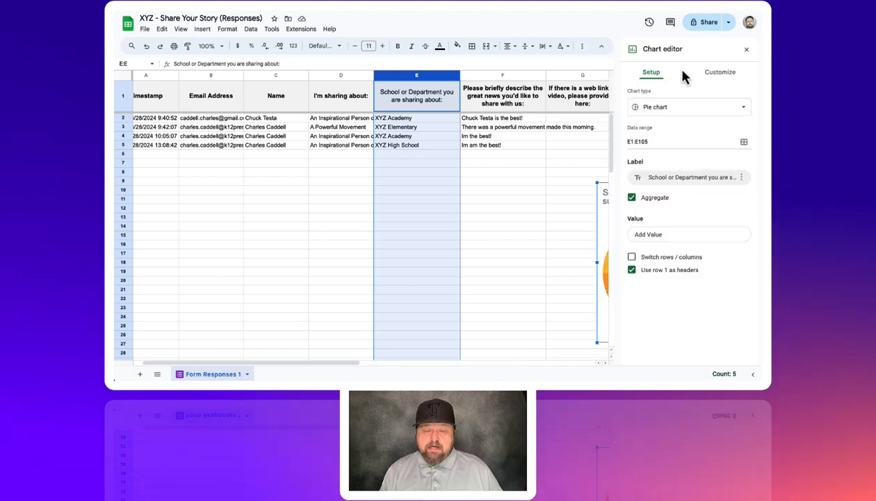
left_click(716, 74)
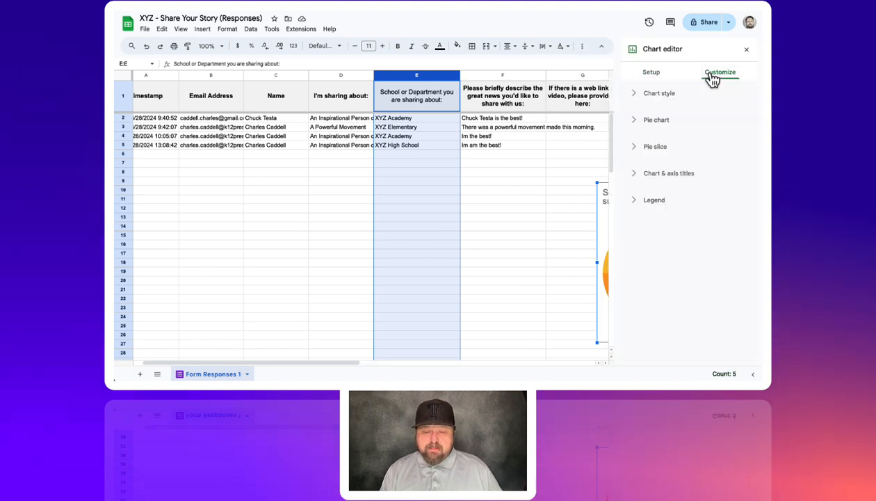
left_click(635, 97)
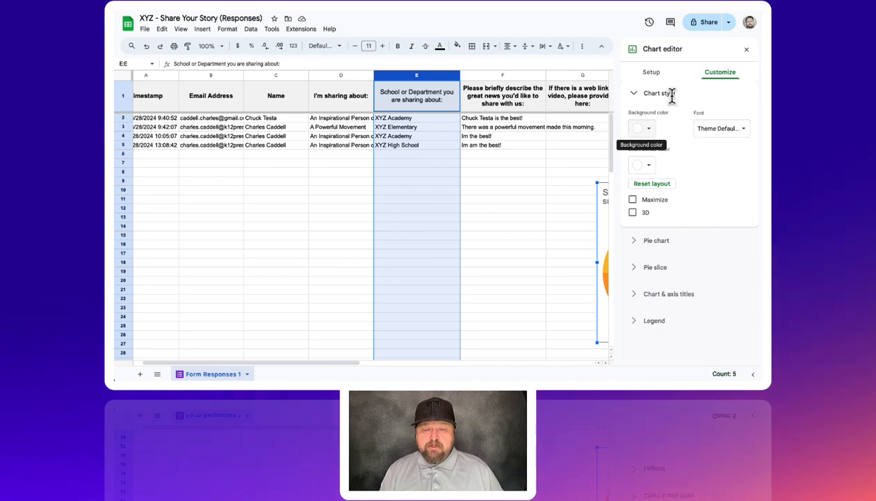
left_click(746, 50)
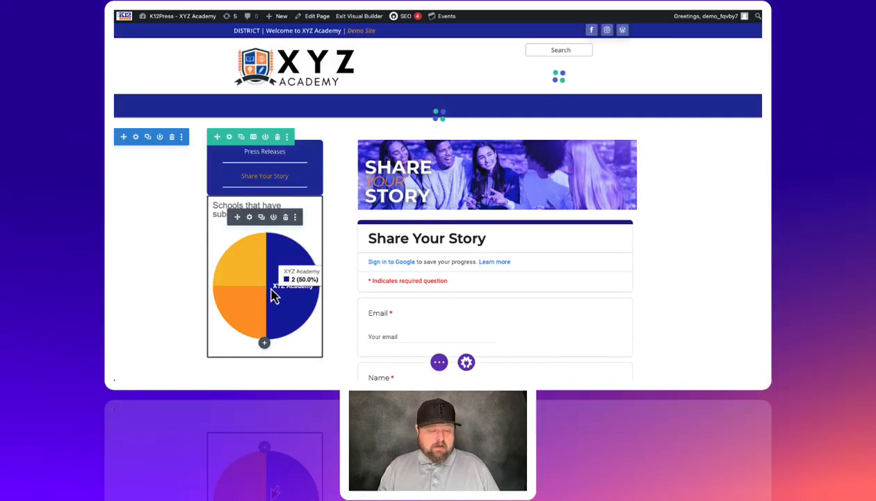
- Switch to the Share Your Story page in the Visual Builder and save it
left_click(439, 362)
left_click(723, 365)
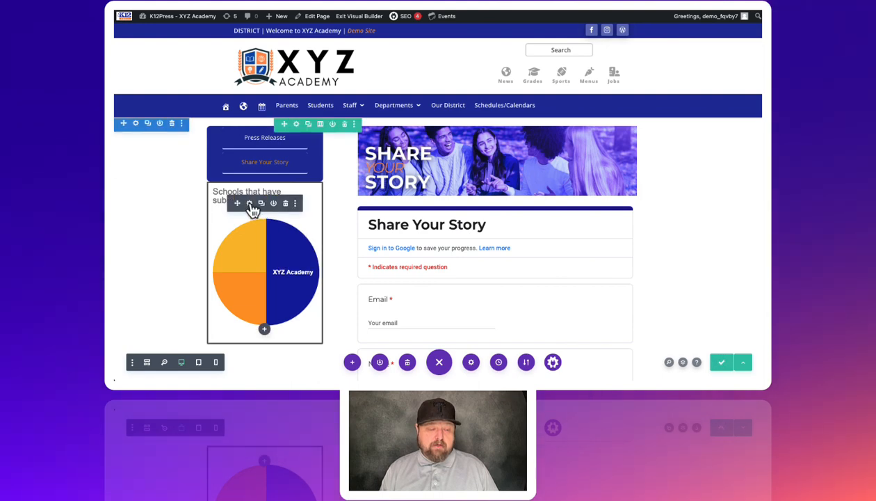
- Add a 2px solid border around the pie chart's text module
left_click(249, 204)
left_click(592, 112)
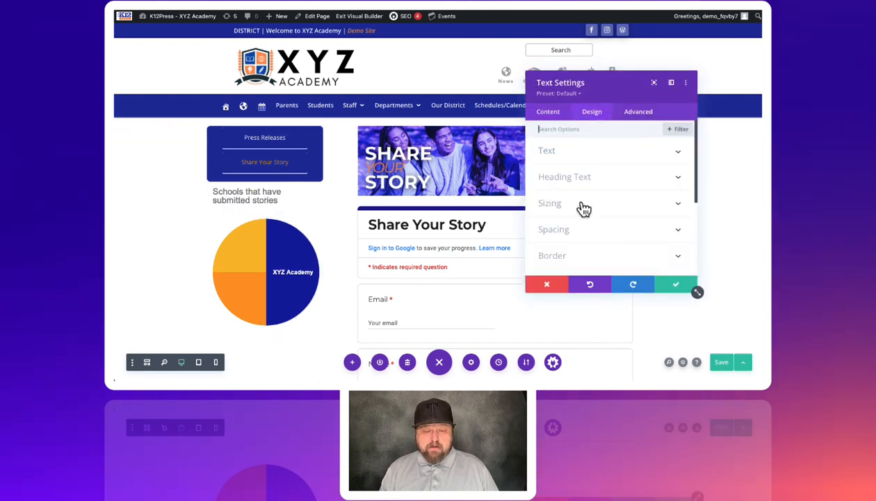
left_click(556, 256)
scroll(557, 236, "down", 2)
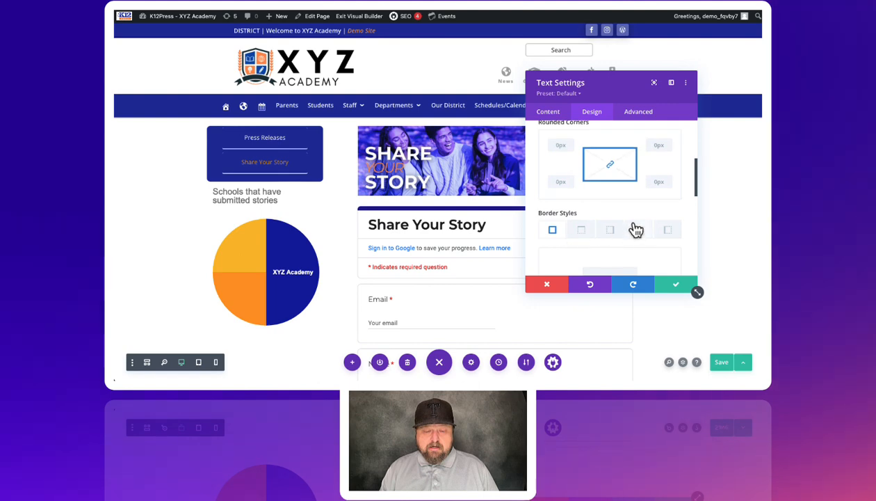
scroll(633, 230, "down", 2)
scroll(632, 230, "down", 2)
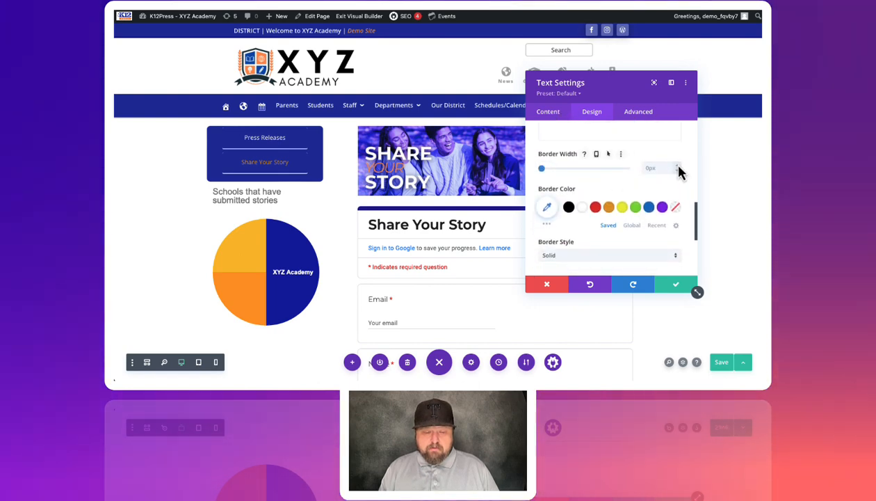
left_click(678, 167)
left_click(679, 168)
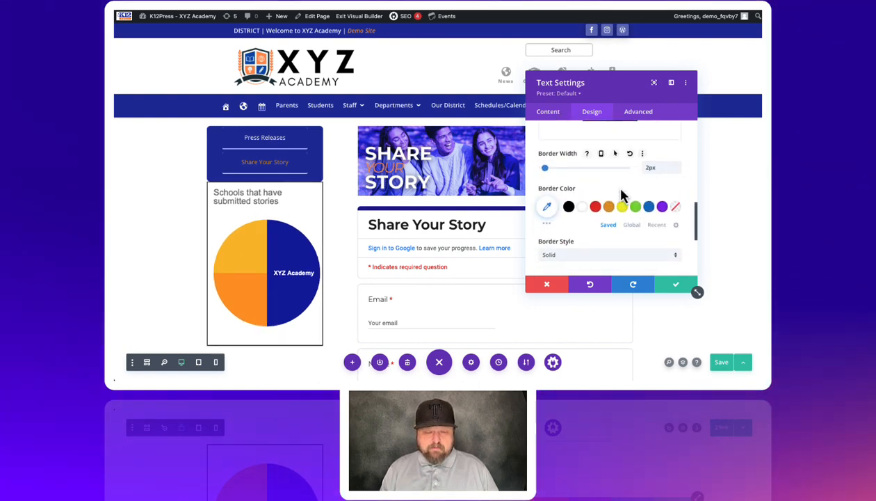
scroll(602, 208, "down", 1)
scroll(601, 212, "down", 2)
- Set the top margin of the pie chart's text module to 20px
scroll(601, 212, "up", 6)
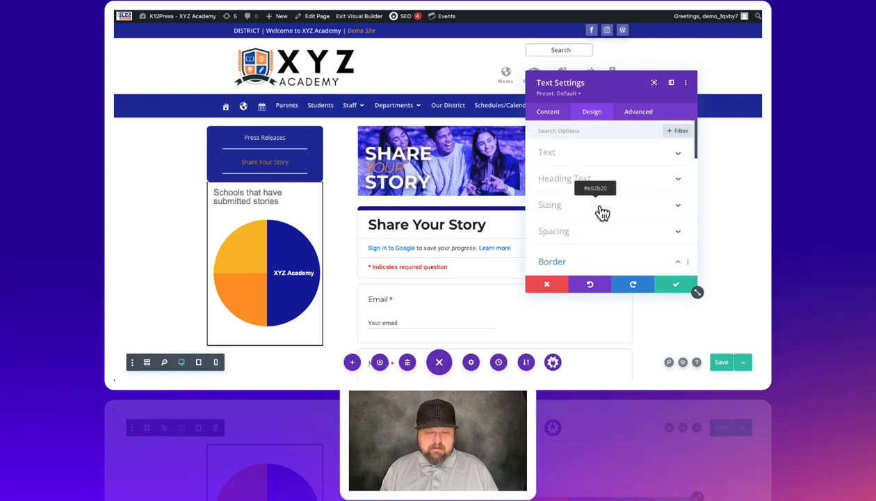
left_click(553, 230)
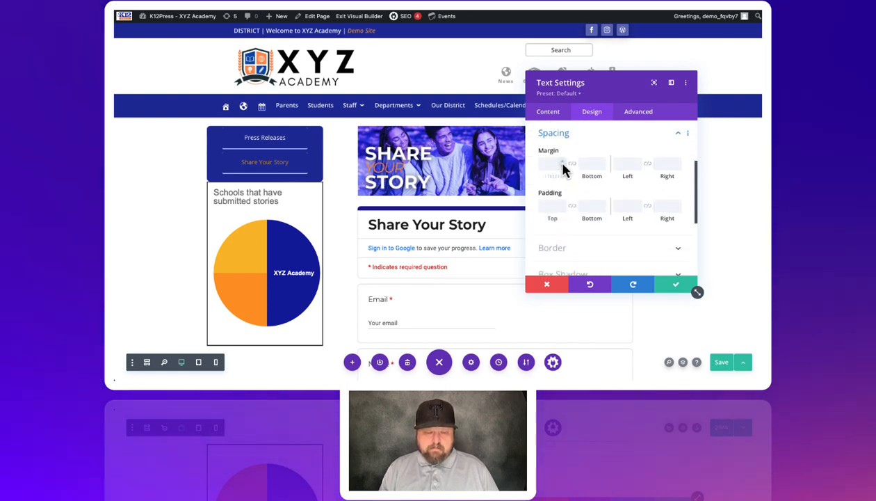
left_click(563, 163)
left_click(562, 163)
left_click(562, 162)
left_click(563, 163)
left_click(562, 163)
double_click(563, 162)
left_click(563, 163)
left_click(562, 163)
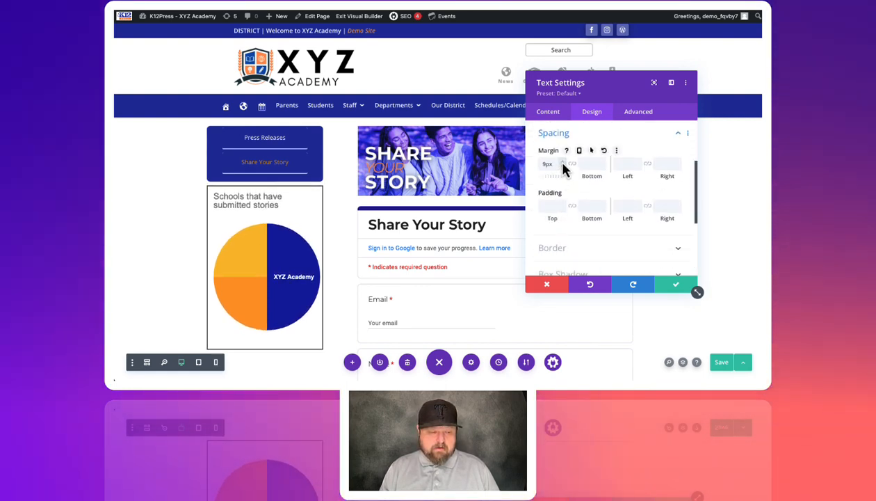
left_click(563, 163)
left_click(563, 162)
double_click(562, 162)
left_click(563, 163)
left_click(563, 162)
left_click(563, 163)
left_click(562, 162)
left_click(563, 163)
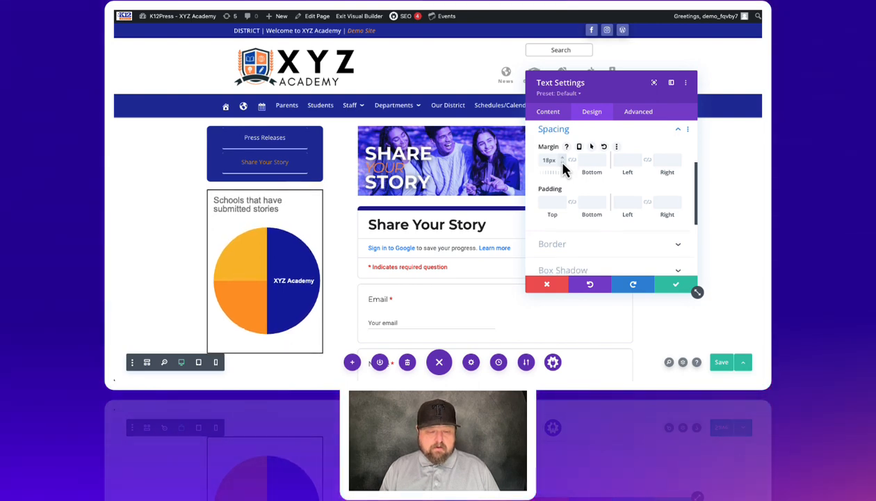
scroll(562, 163, "down", 1)
left_click(563, 157)
left_click(562, 157)
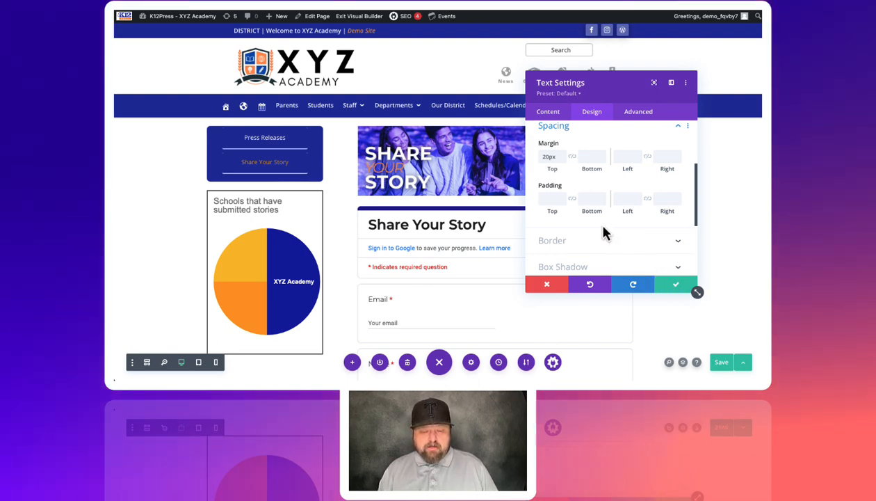
- Set the pie chart module's border width to 0px, then save the module settings and the page
left_click(556, 241)
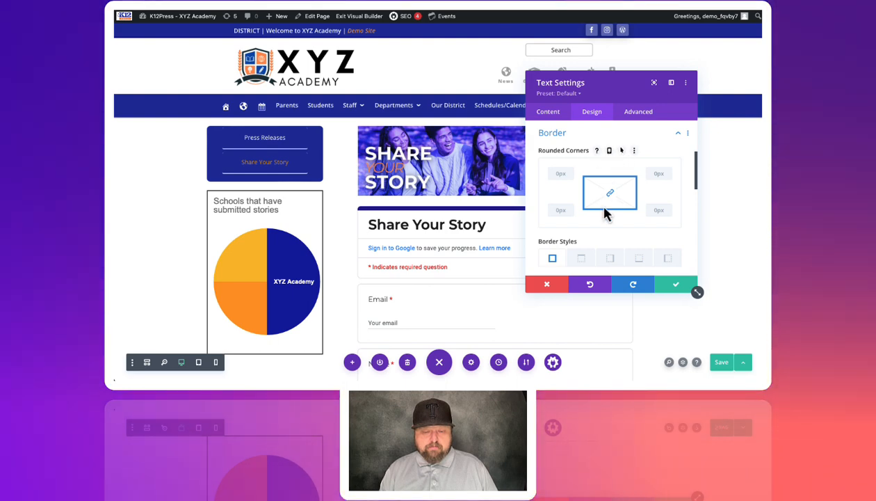
scroll(606, 212, "down", 1)
scroll(606, 212, "down", 1)
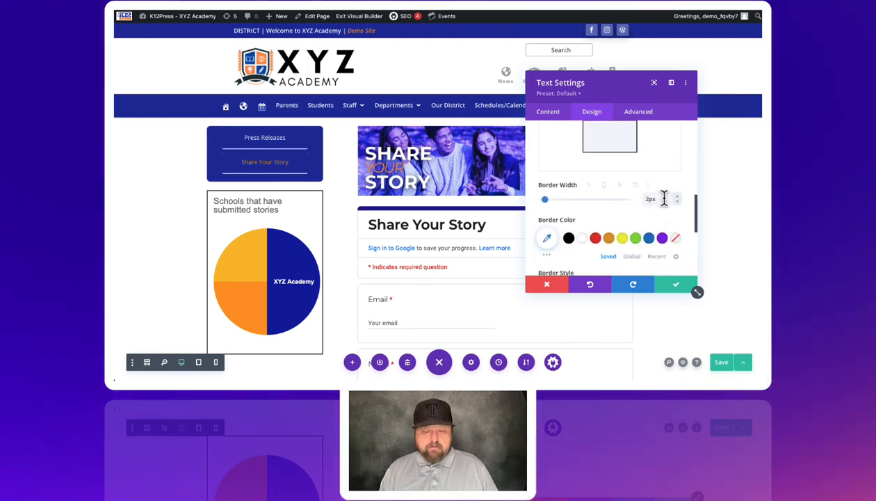
left_click(676, 202)
left_click(677, 202)
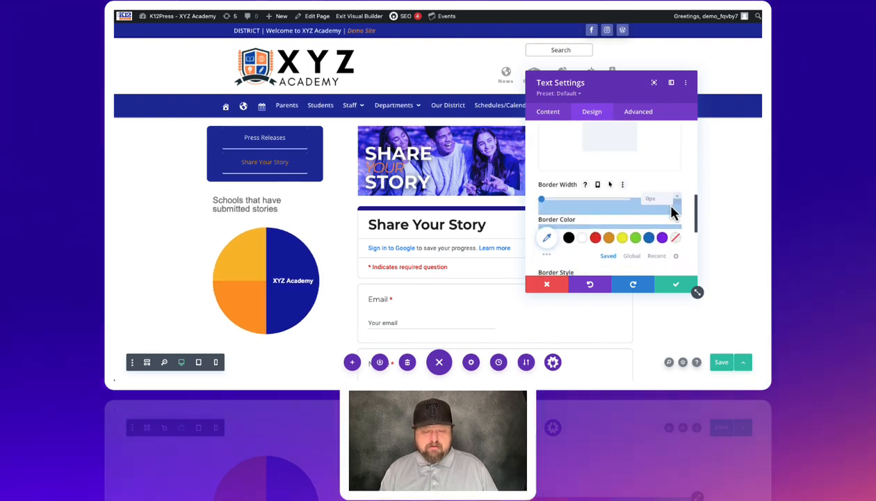
left_click(675, 285)
left_click(728, 368)
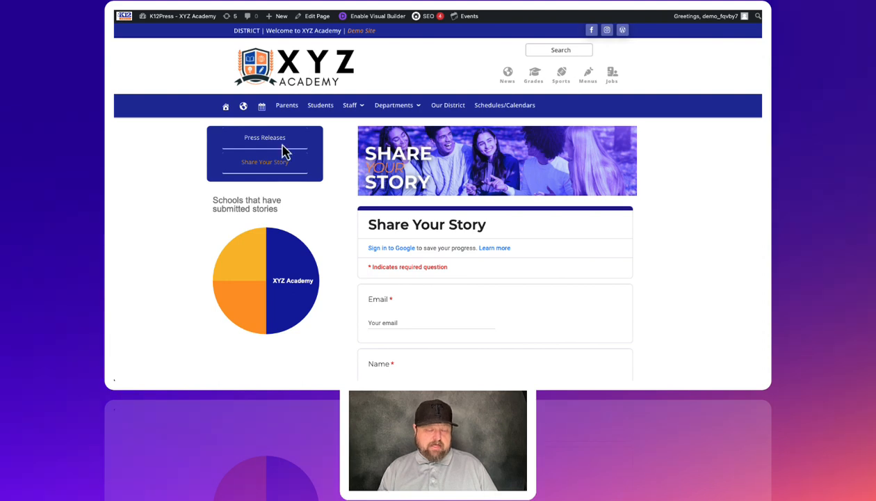
- In the Google Sheets responses spreadsheet, set the pie chart's slice label font size to 10
mouse_move(264, 278)
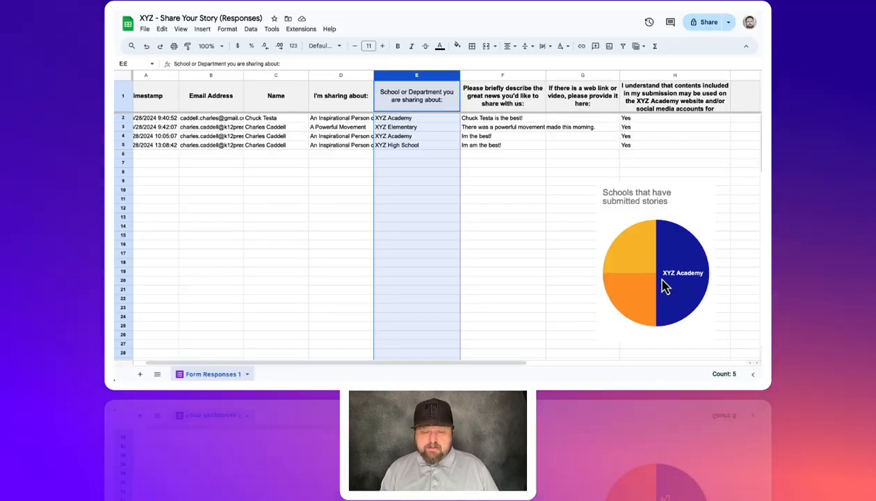
left_click(664, 285)
left_click(708, 190)
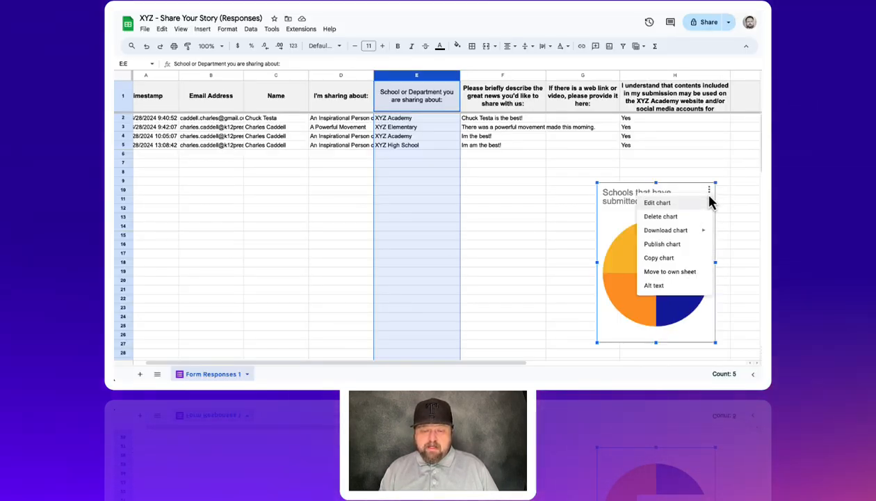
left_click(657, 203)
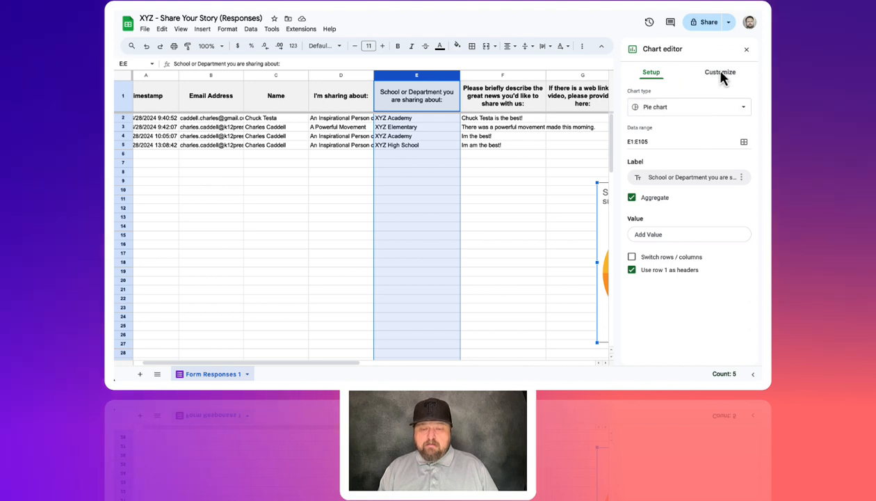
left_click(720, 72)
left_click(656, 121)
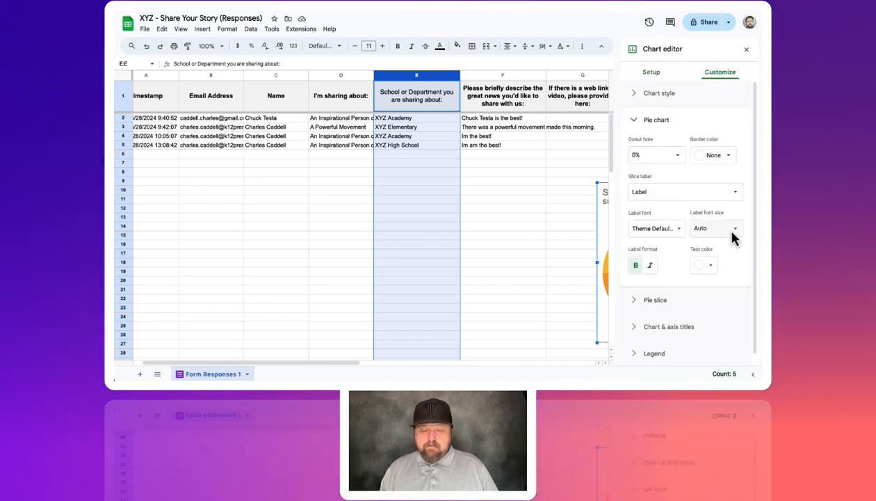
left_click(732, 233)
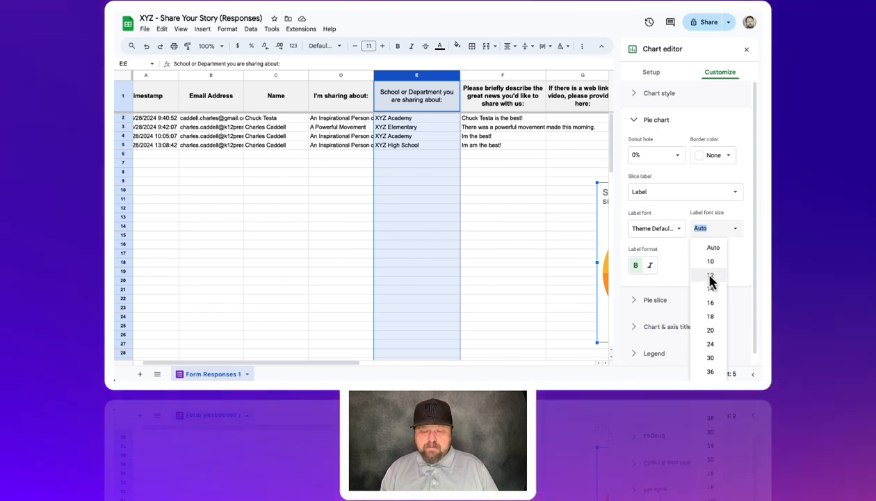
left_click(710, 261)
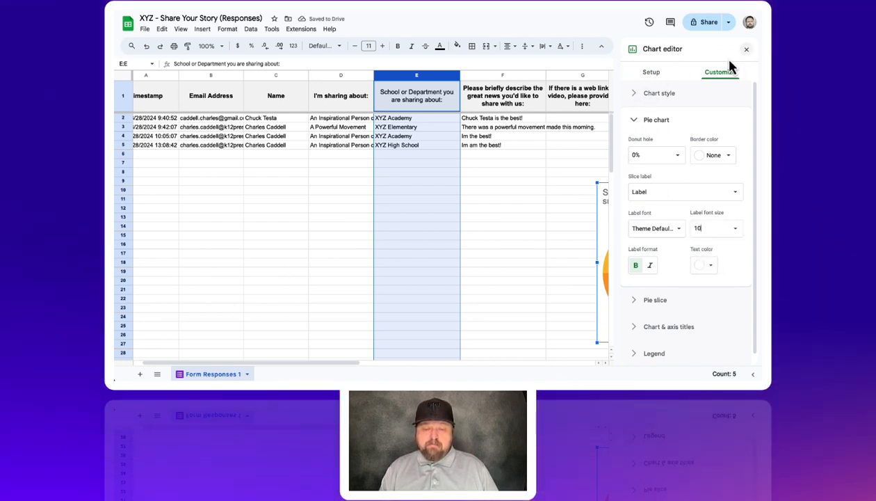
scroll(534, 182, "right", 5)
scroll(486, 195, "left", 1)
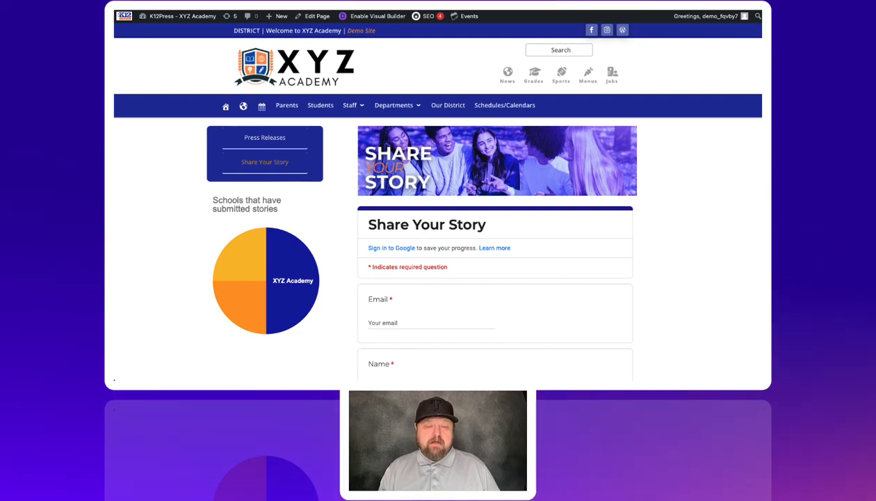
- Reload the Share Your Story page on the XYZ Academy website to check the embedded pie chart
key("super+r")
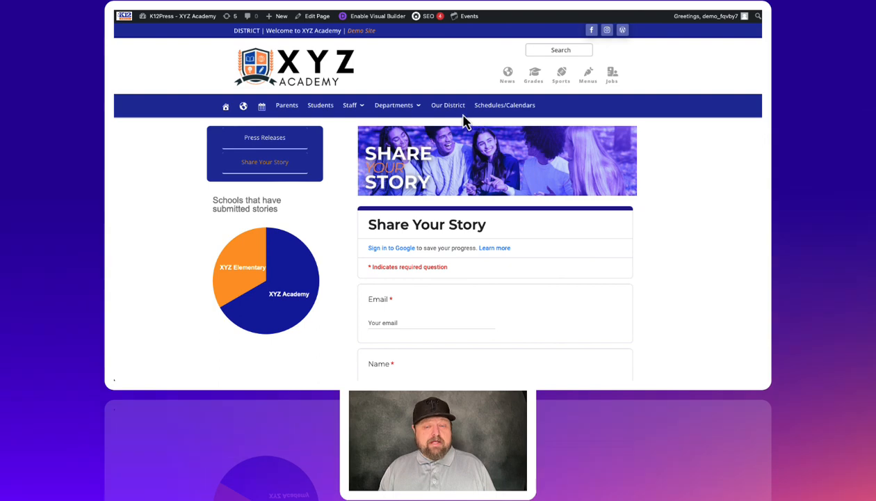
mouse_move(278, 262)
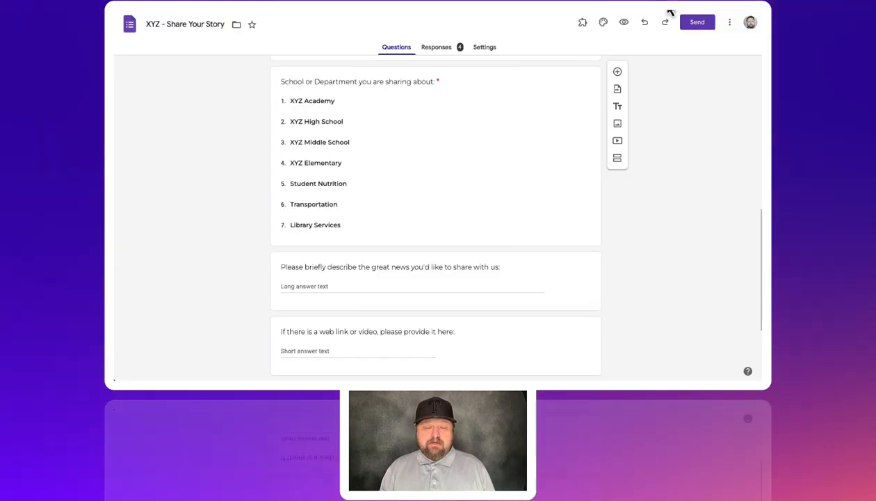
- In the XYZ - Share Your Story Google Form, view the response summary charts and copy the "I'm sharing about:" chart
scroll(487, 87, "up", 10)
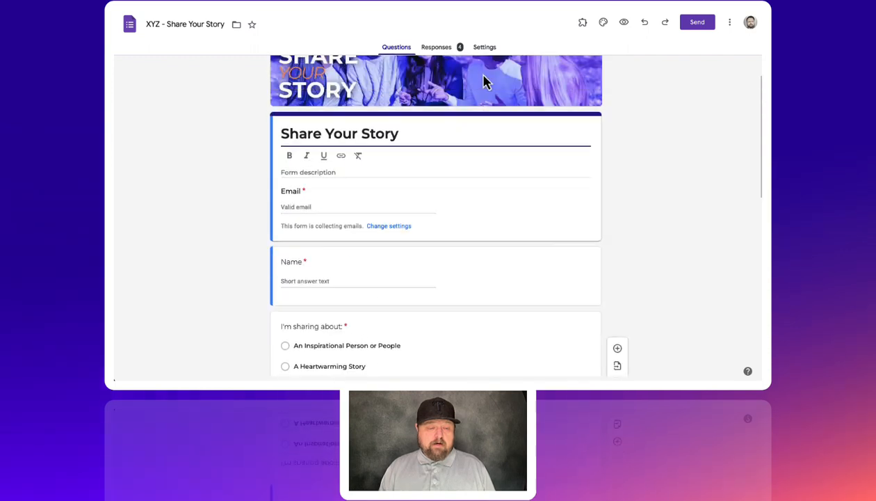
left_click(433, 49)
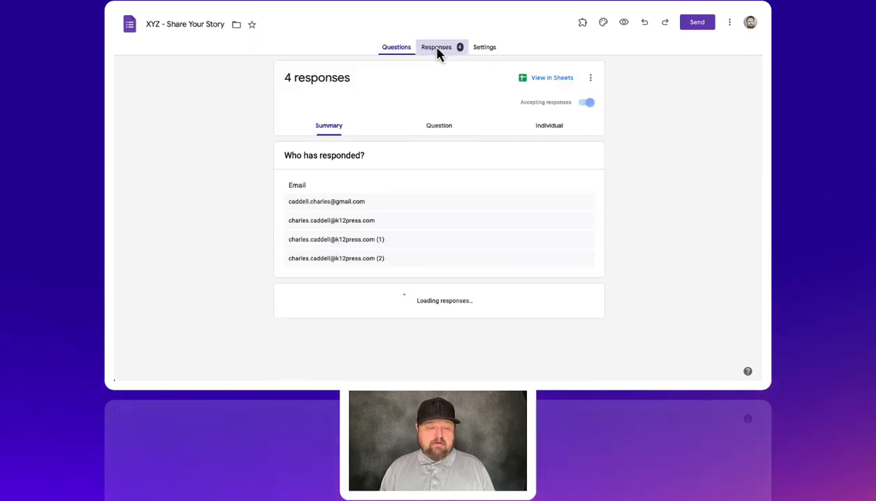
scroll(472, 95, "down", 7)
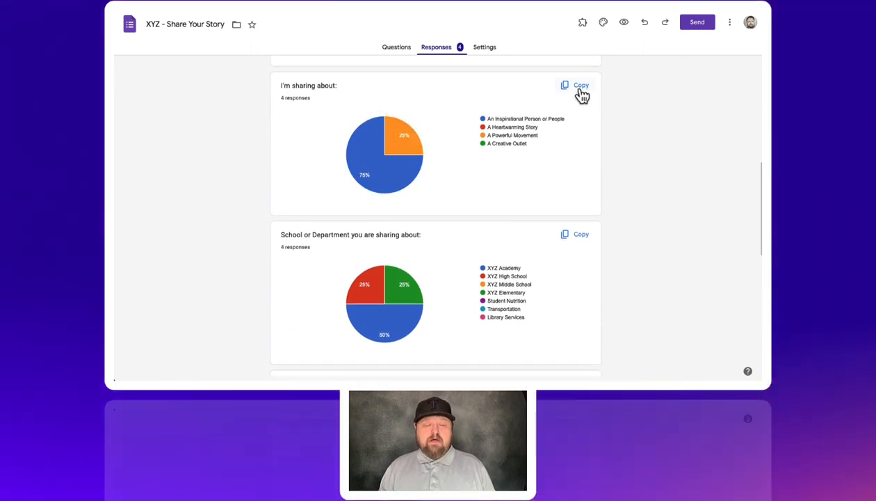
left_click(581, 86)
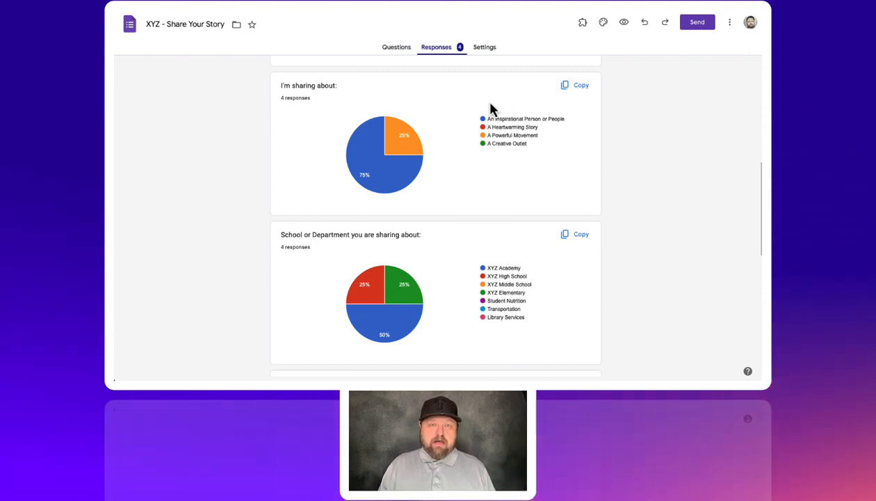
- Return to the XYZ Academy website and reload the Share Your Story page to check the pie chart's slice labels
left_click(547, 3)
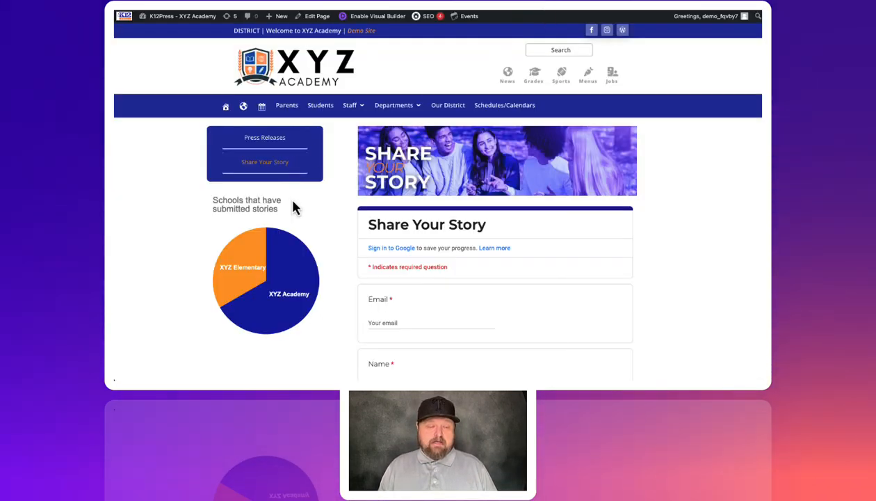
mouse_move(294, 245)
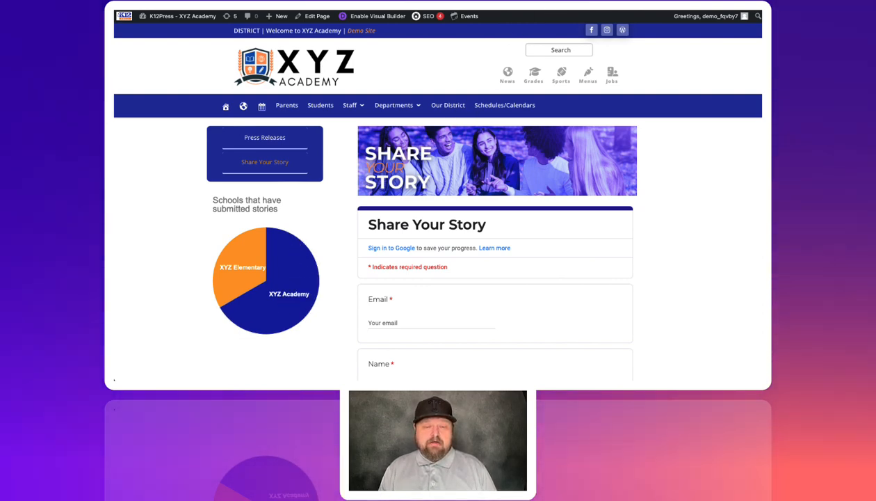
key("super+r")
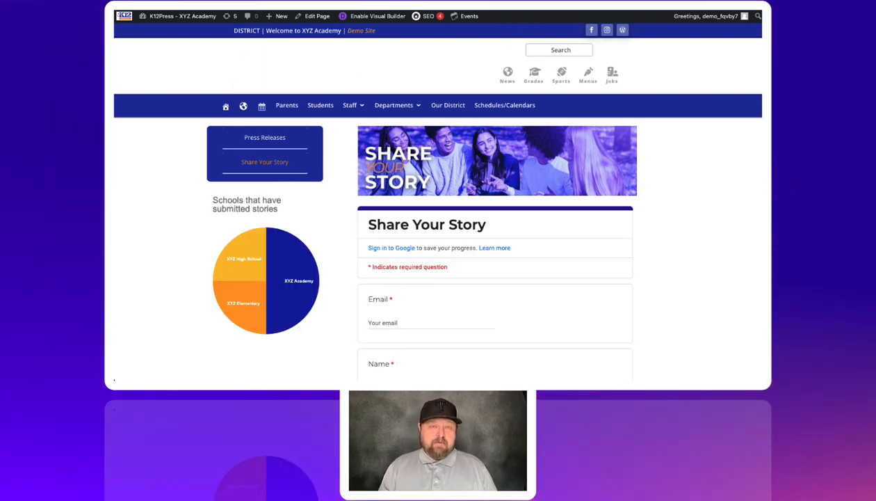